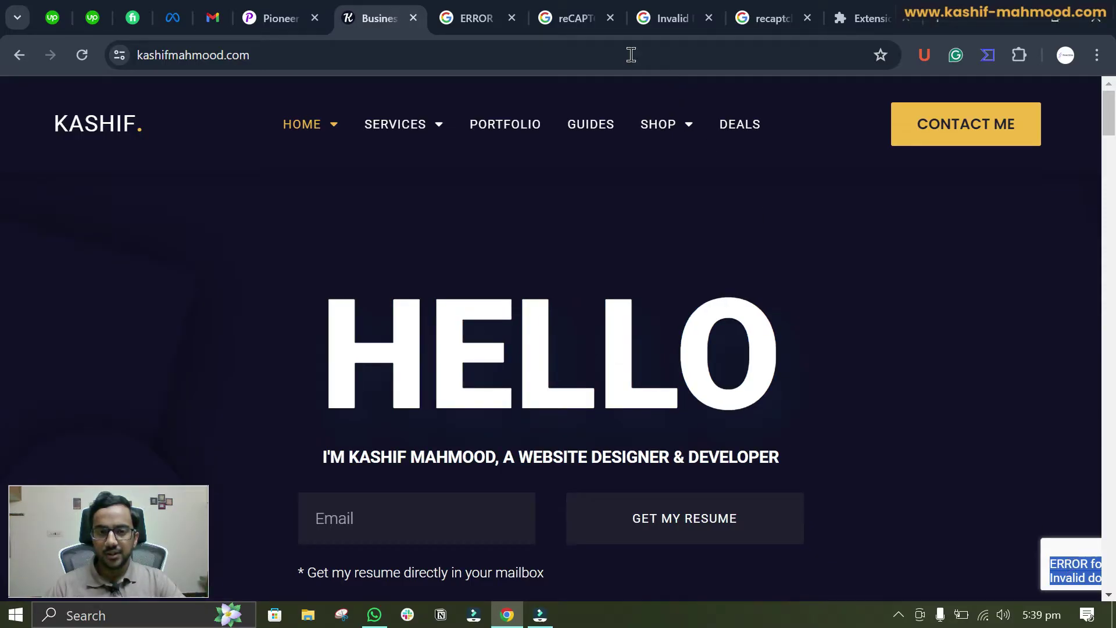
Step: Close the leftover browser tabs and enter kashifmahmood.com/wp-admin in the address bar
{"action": "left_click", "coordinate": [1073, 572]}
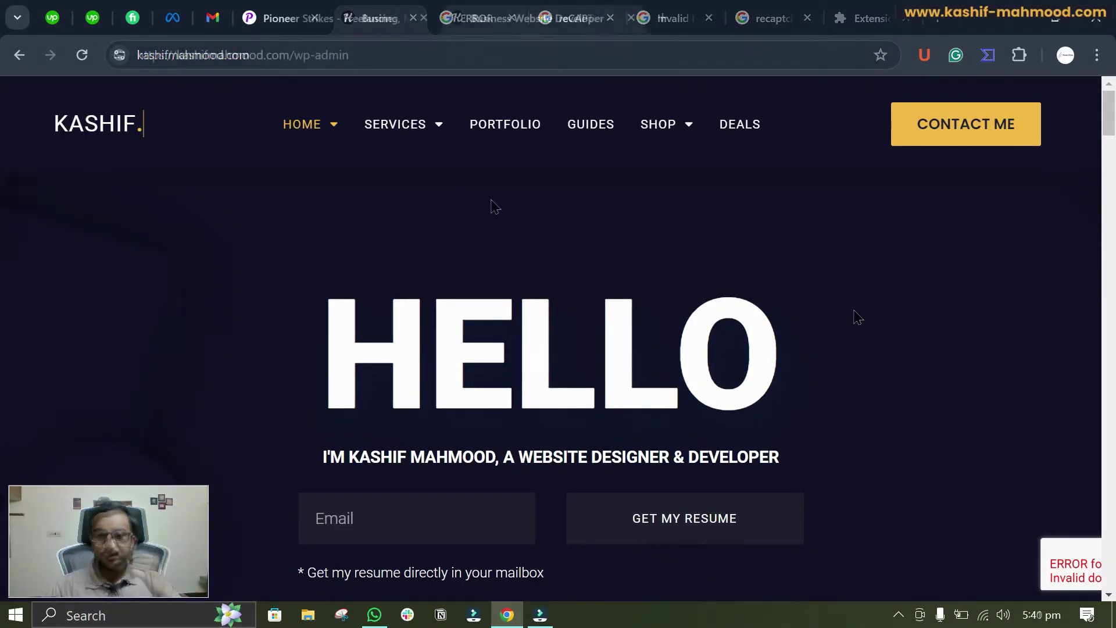
{"action": "key", "text": "Return"}
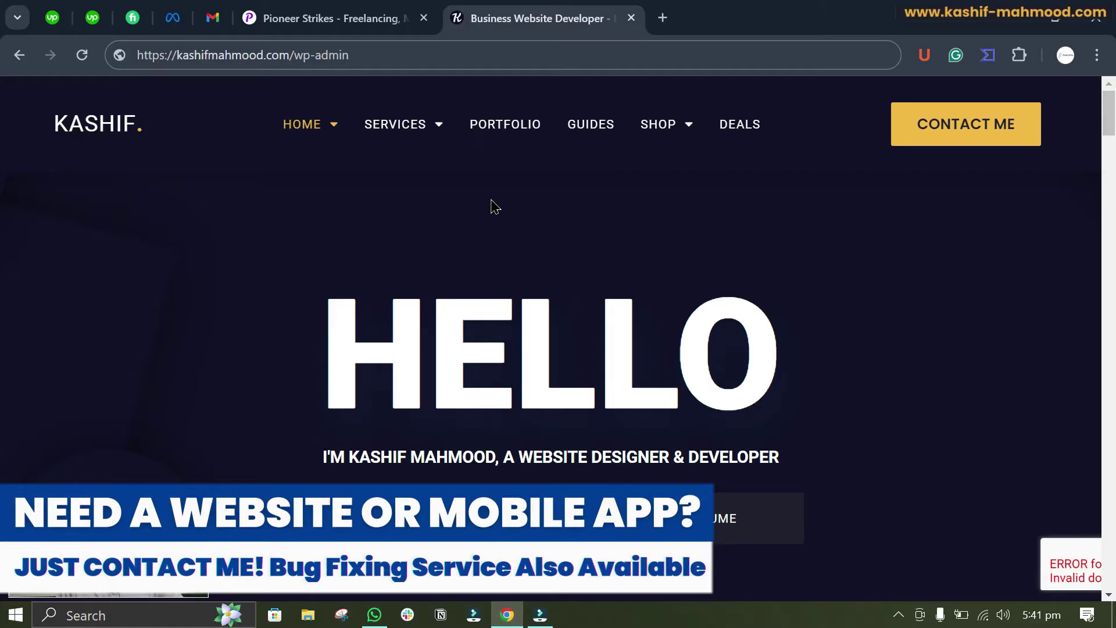
{"action": "mouse_move", "coordinate": [441, 137]}
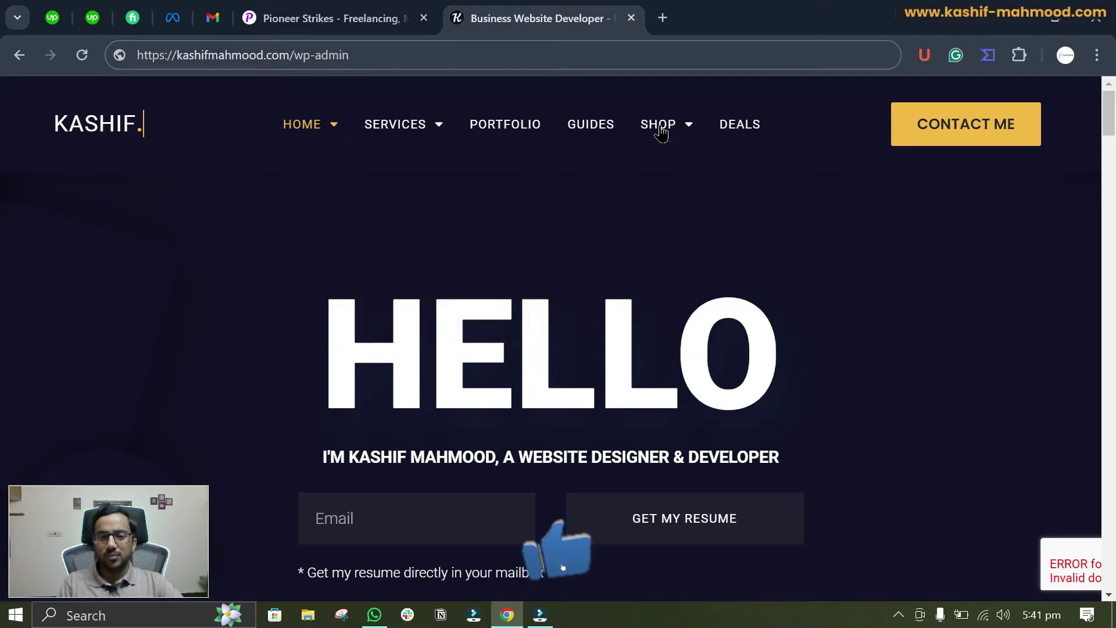
{"action": "mouse_move", "coordinate": [663, 133]}
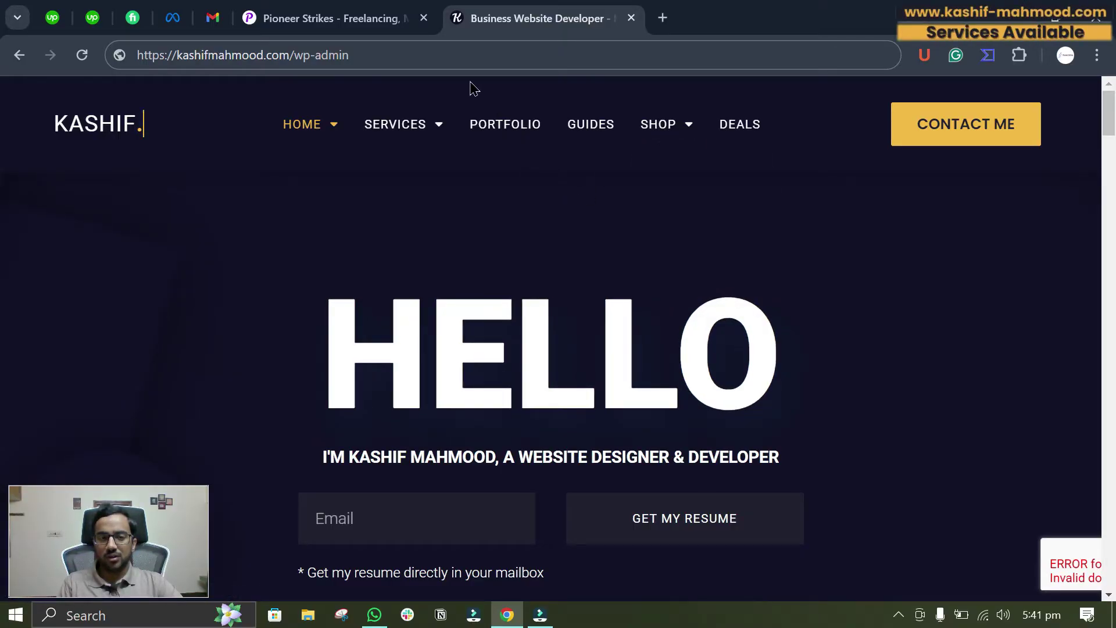
Step: Load kashifmahmood.com/wp-admin, log in, and save the admin login in Chrome's password prompt
{"action": "left_click", "coordinate": [461, 56]}
{"action": "left_click", "coordinate": [461, 61]}
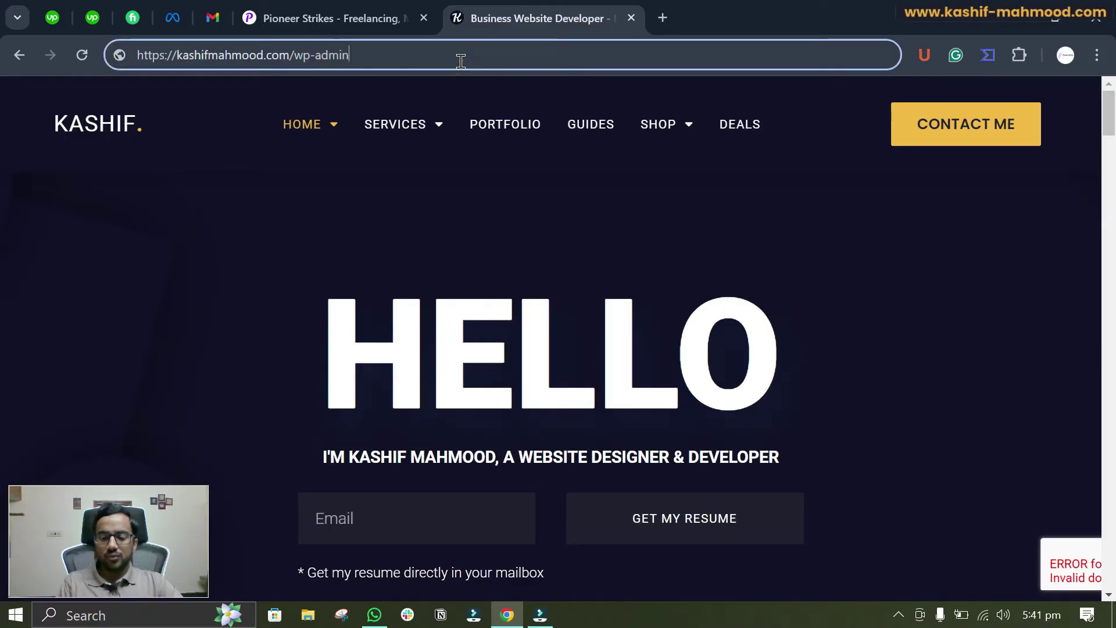
{"action": "key", "text": "Return"}
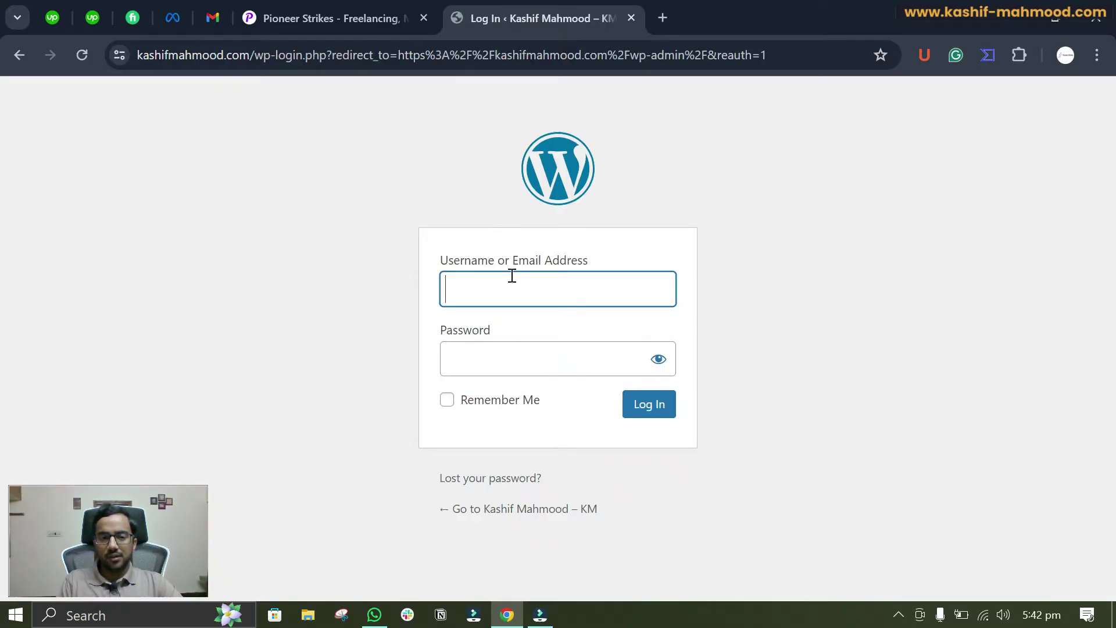
{"action": "key", "text": "Return"}
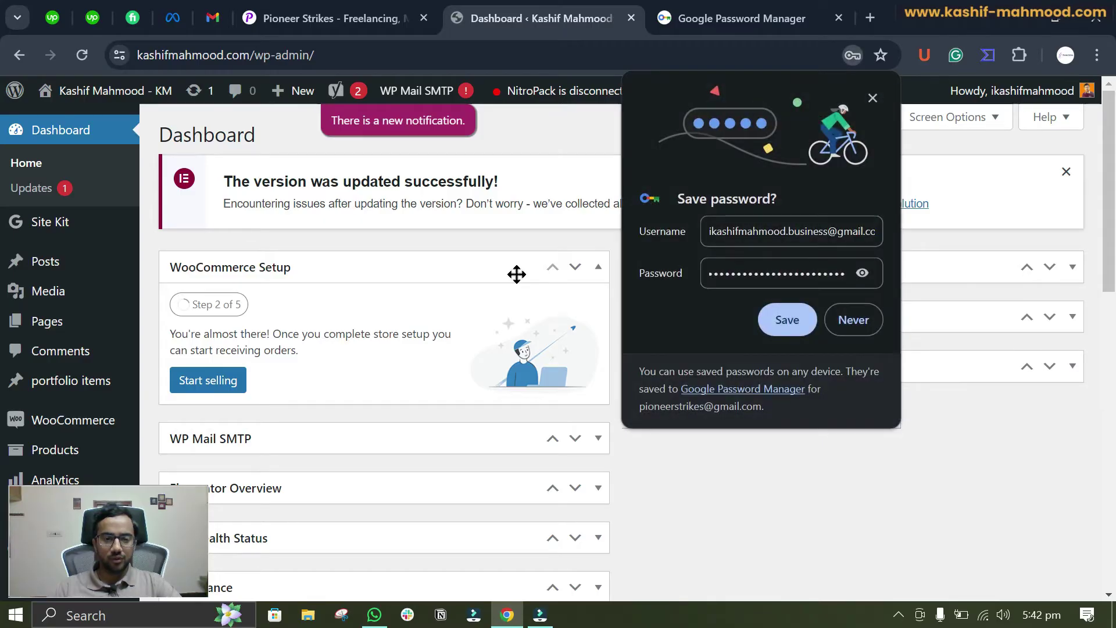
{"action": "left_click", "coordinate": [787, 318]}
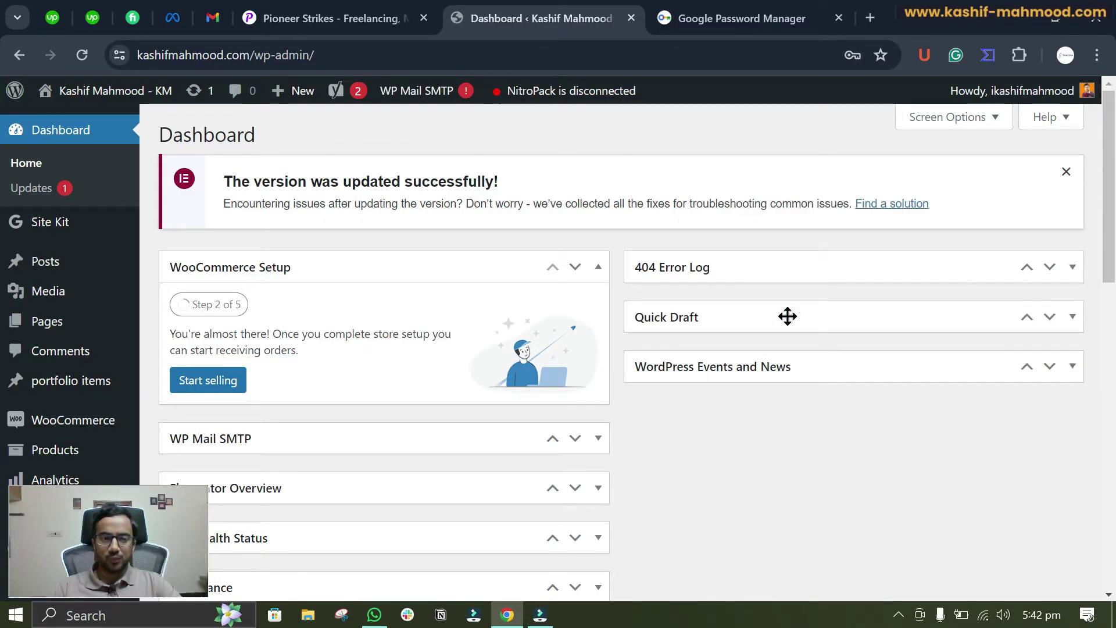
{"action": "scroll", "coordinate": [95, 314], "scroll_direction": "down", "scroll_amount": 3}
{"action": "mouse_move", "coordinate": [120, 292]}
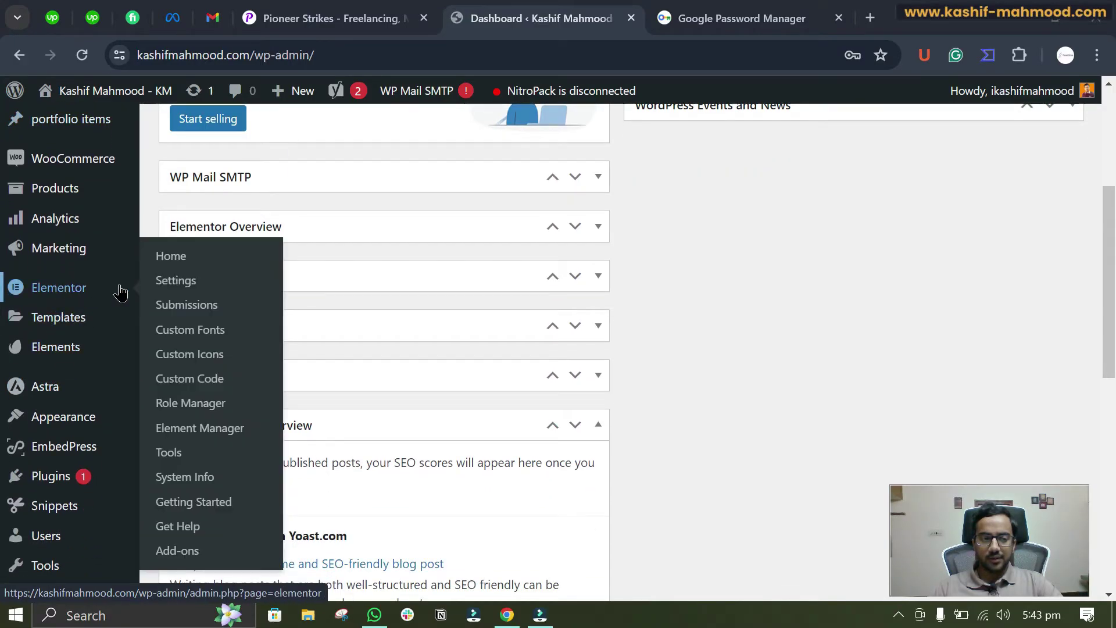
Step: Go to Elementor Settings, Integrations, and find the reCAPTCHA V3 section
{"action": "left_click", "coordinate": [181, 290]}
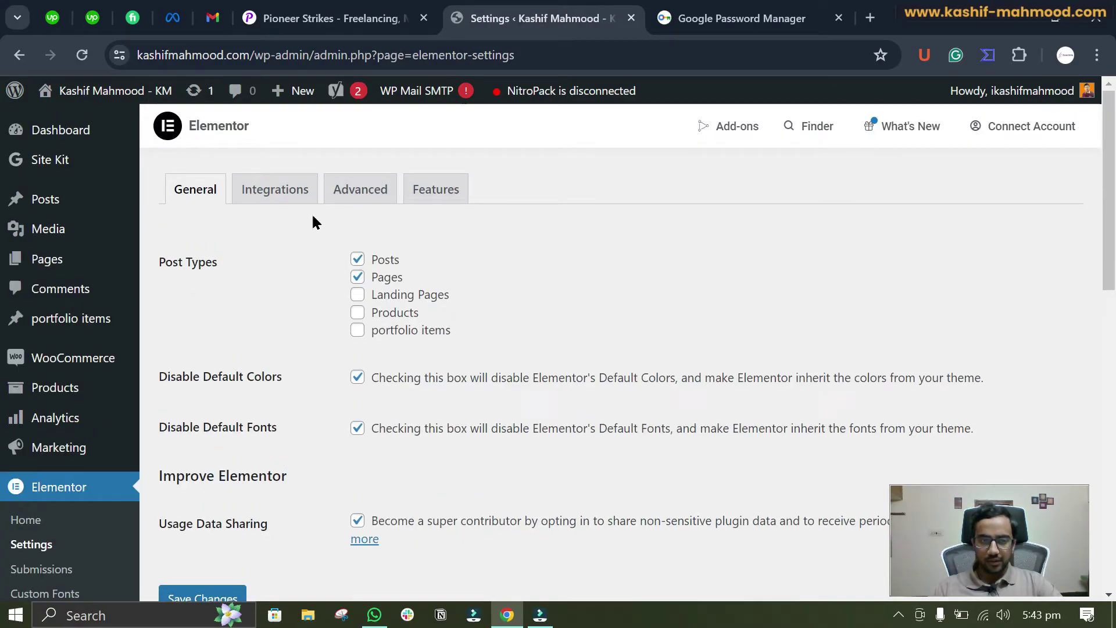
{"action": "left_click", "coordinate": [263, 193]}
{"action": "scroll", "coordinate": [261, 391], "scroll_direction": "down", "scroll_amount": 3}
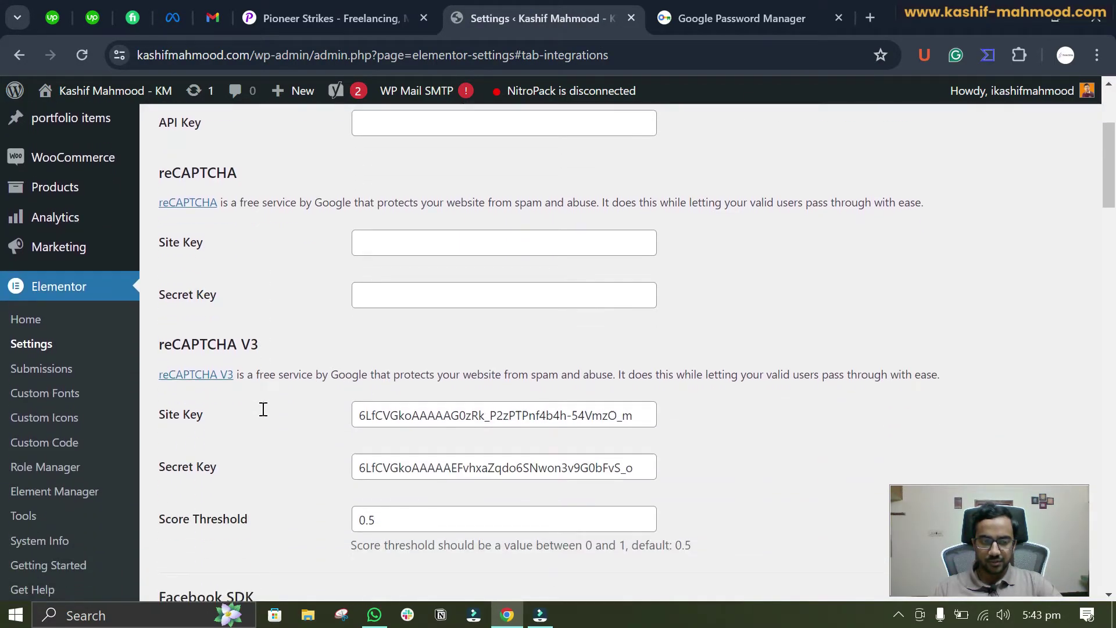
{"action": "scroll", "coordinate": [263, 409], "scroll_direction": "down", "scroll_amount": 1}
{"action": "left_click_drag", "start_coordinate": [158, 284], "coordinate": [265, 292]}
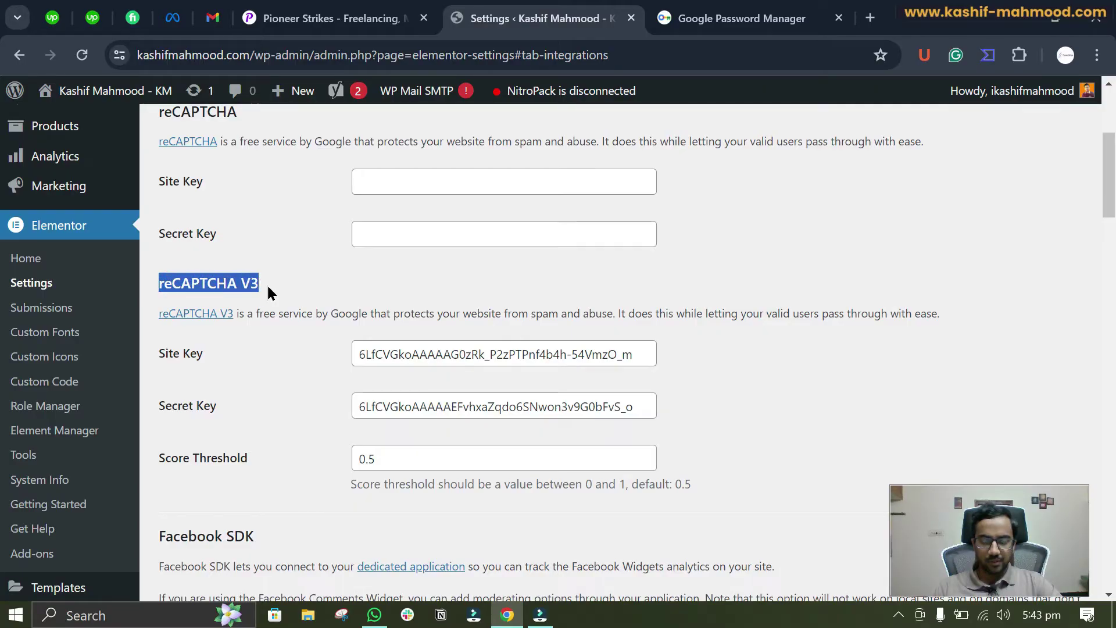
{"action": "left_click", "coordinate": [321, 287]}
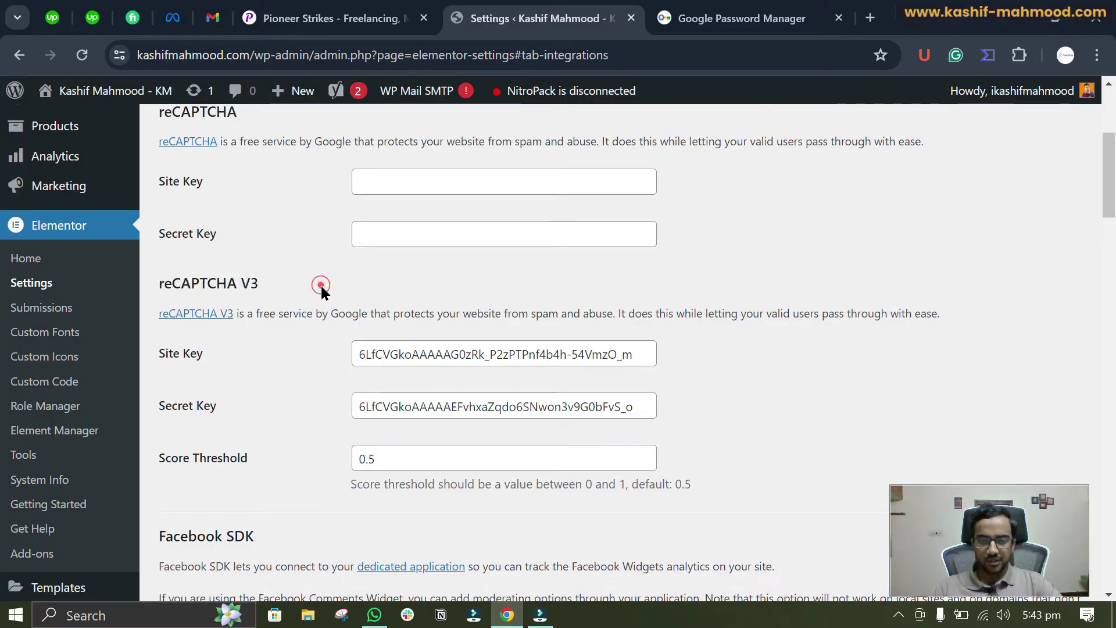
Step: Delete the old reCAPTCHA V3 Site Key and Secret Key values
{"action": "double_click", "coordinate": [536, 351]}
{"action": "triple_click", "coordinate": [535, 351]}
{"action": "key", "text": "BackSpace"}
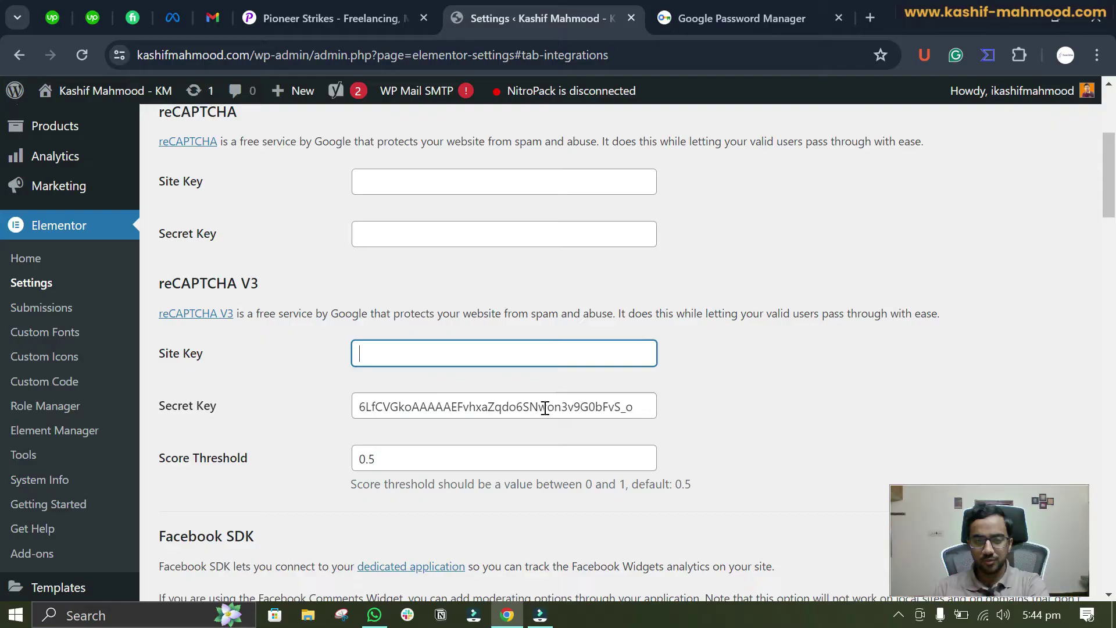
{"action": "triple_click", "coordinate": [543, 406]}
{"action": "key", "text": "BackSpace"}
{"action": "left_click", "coordinate": [695, 410]}
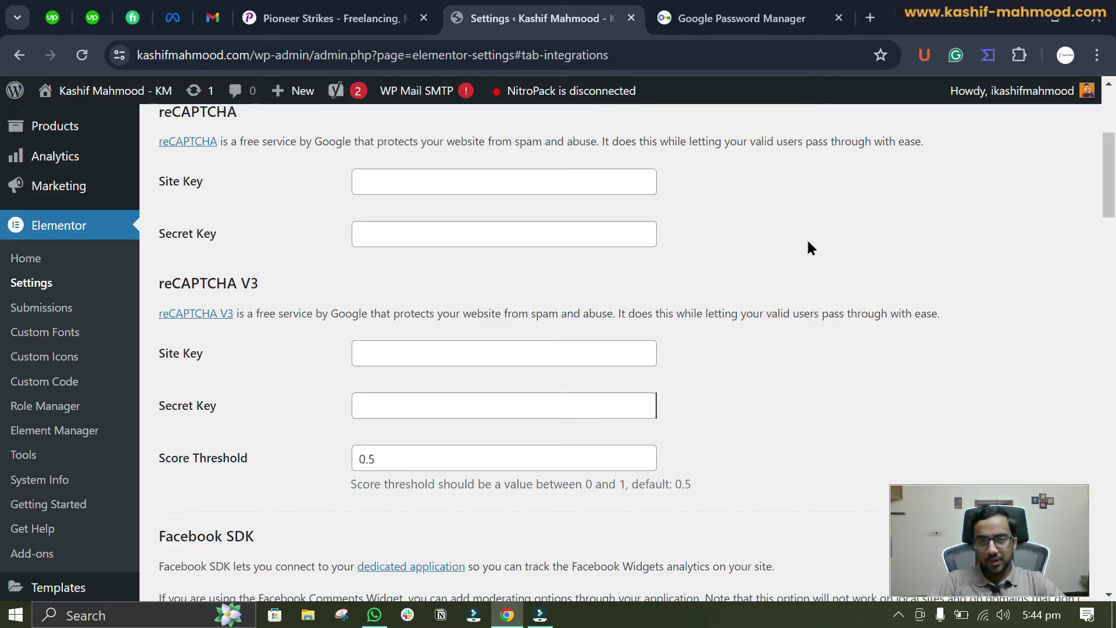
Step: Search 'google recaptcha' in a new tab and follow the developer guide to Register a new site
{"action": "left_click", "coordinate": [870, 18]}
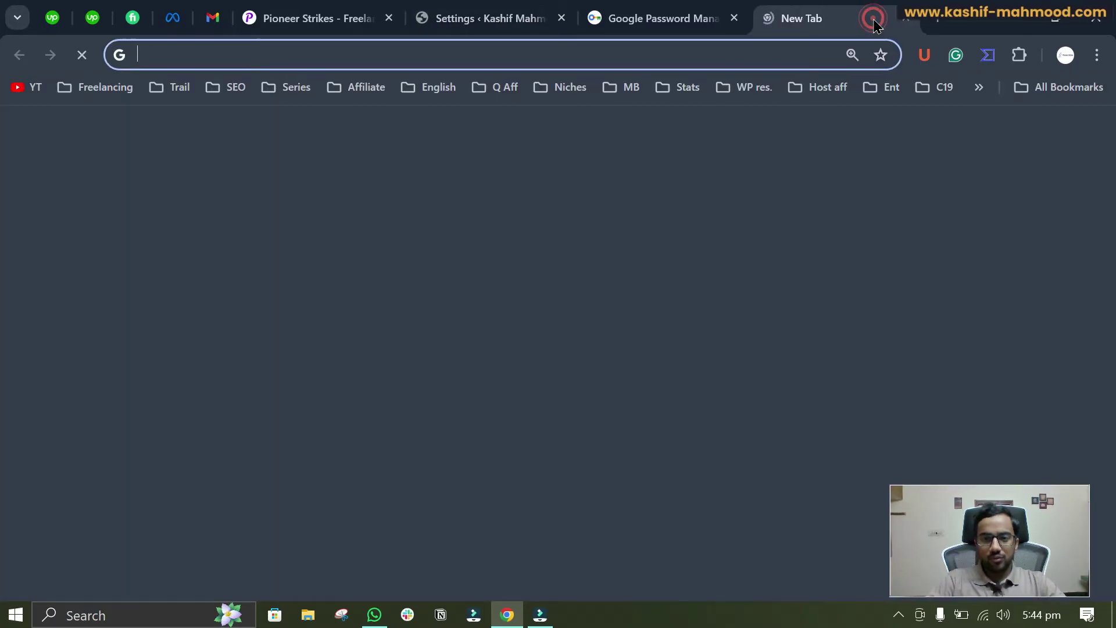
{"action": "type", "text": "google rec"}
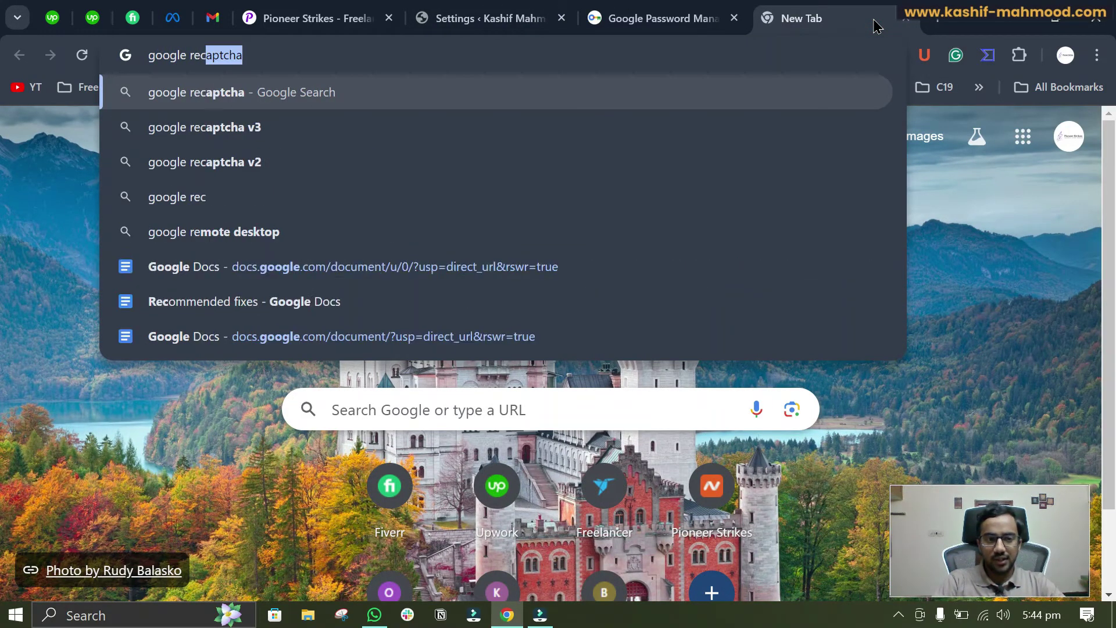
{"action": "key", "text": "Return"}
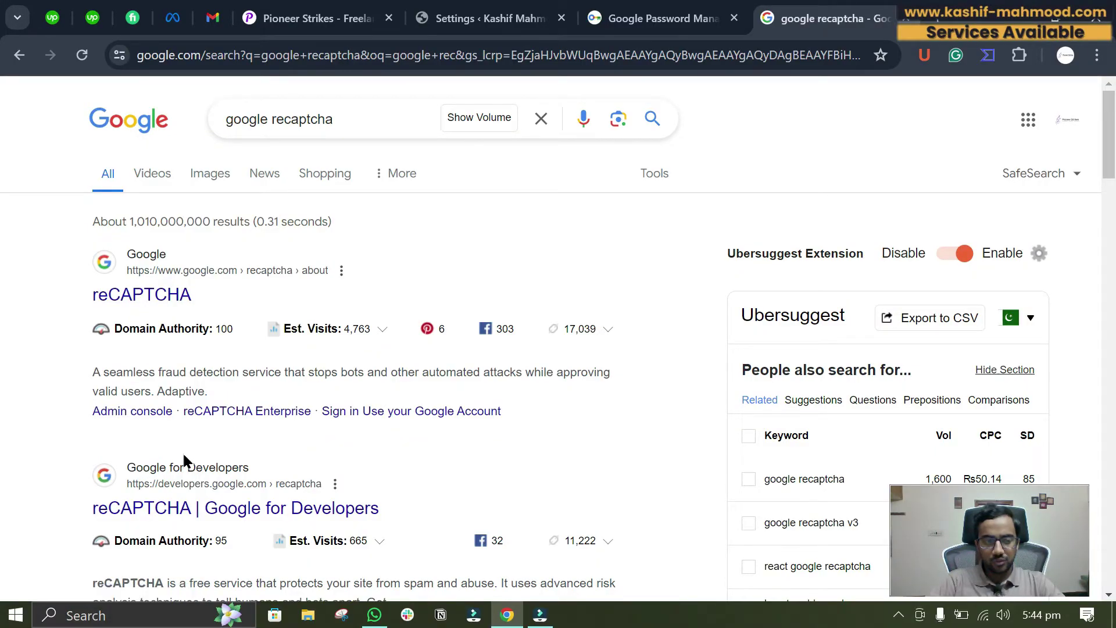
{"action": "left_click", "coordinate": [218, 503]}
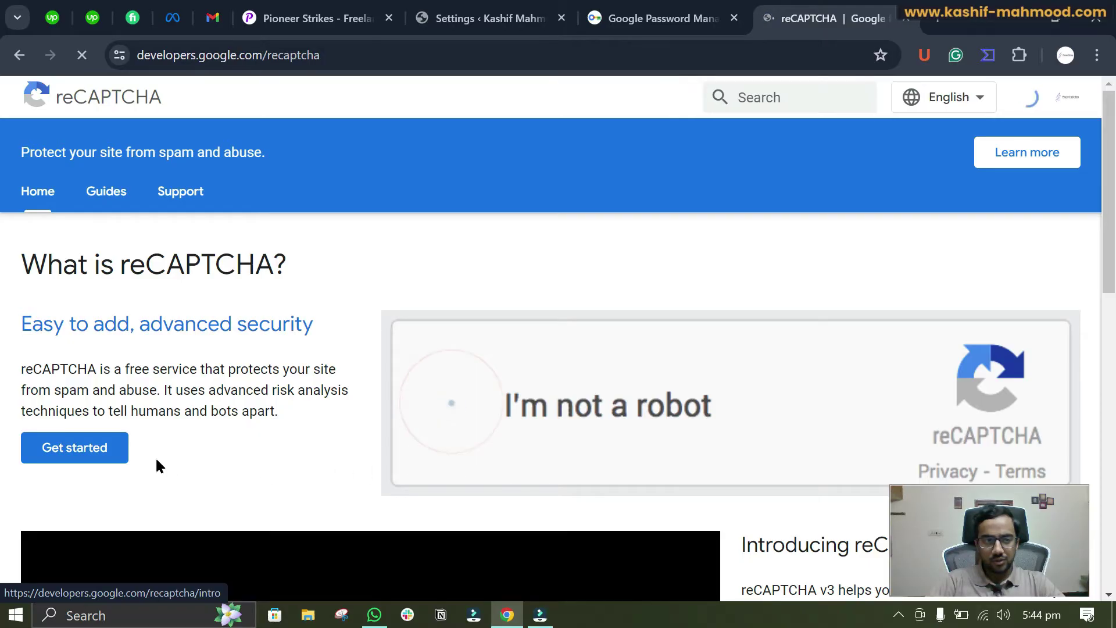
{"action": "left_click", "coordinate": [86, 454]}
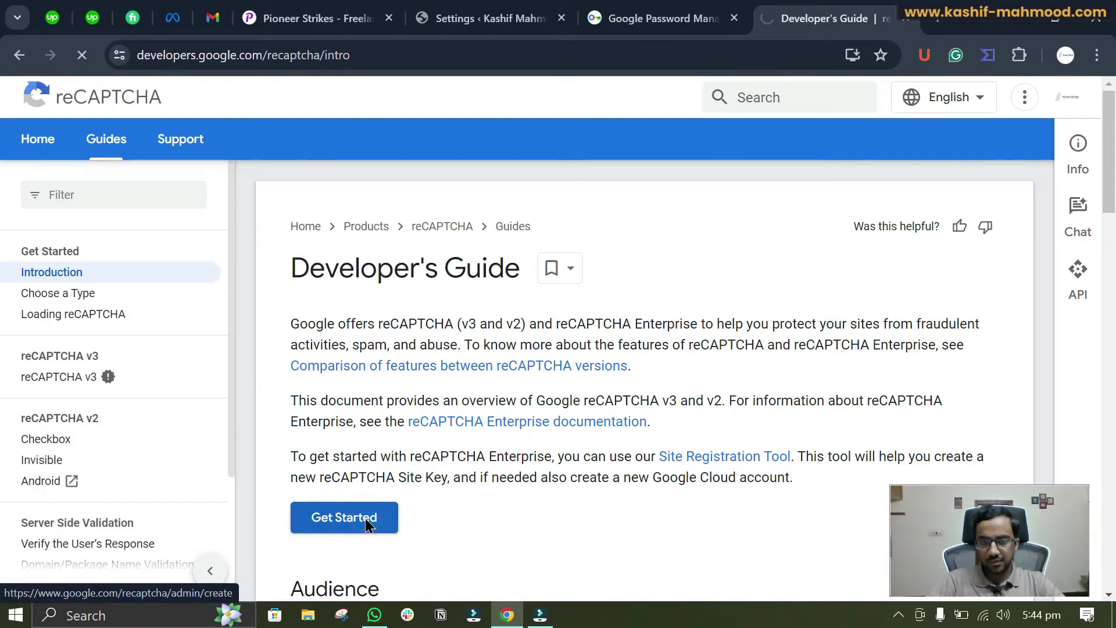
{"action": "left_click", "coordinate": [368, 523]}
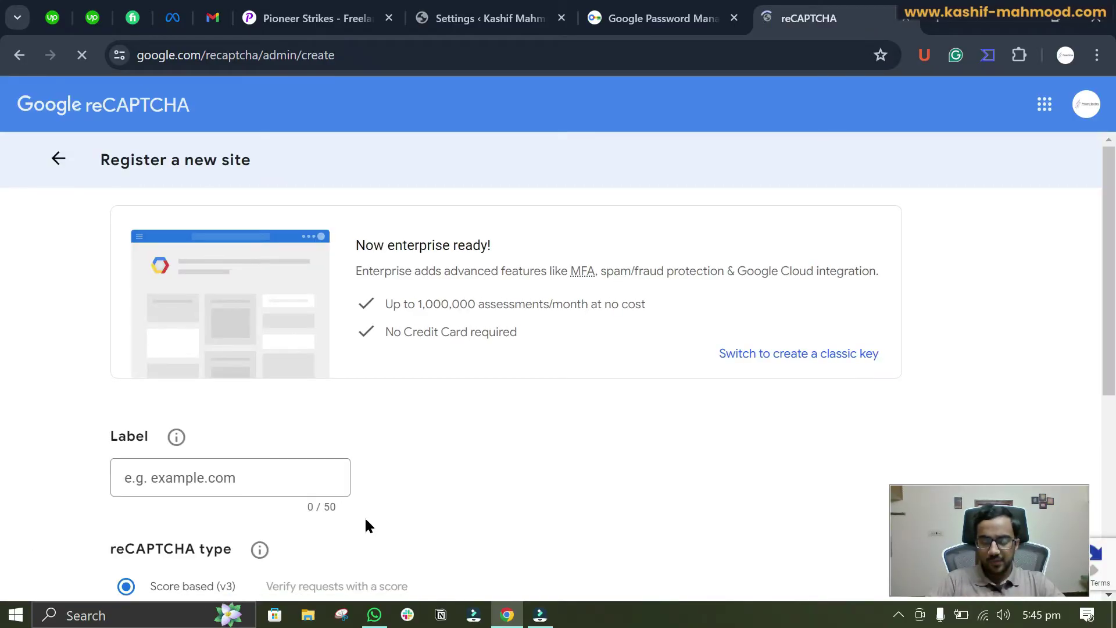
Step: Enter kashifmahmood.com as both label and domain, keeping Score based (v3)
{"action": "scroll", "coordinate": [366, 523], "scroll_direction": "down", "scroll_amount": 3}
{"action": "left_click", "coordinate": [250, 306]}
{"action": "type", "text": "kashifmahmood.com"}
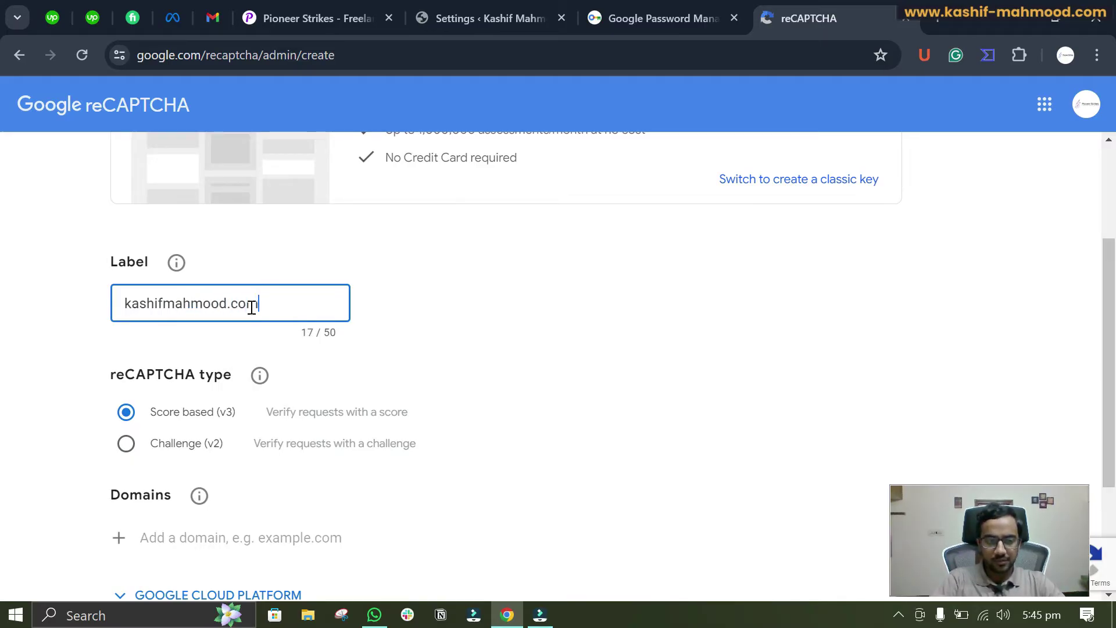
{"action": "scroll", "coordinate": [216, 279], "scroll_direction": "down", "scroll_amount": 3}
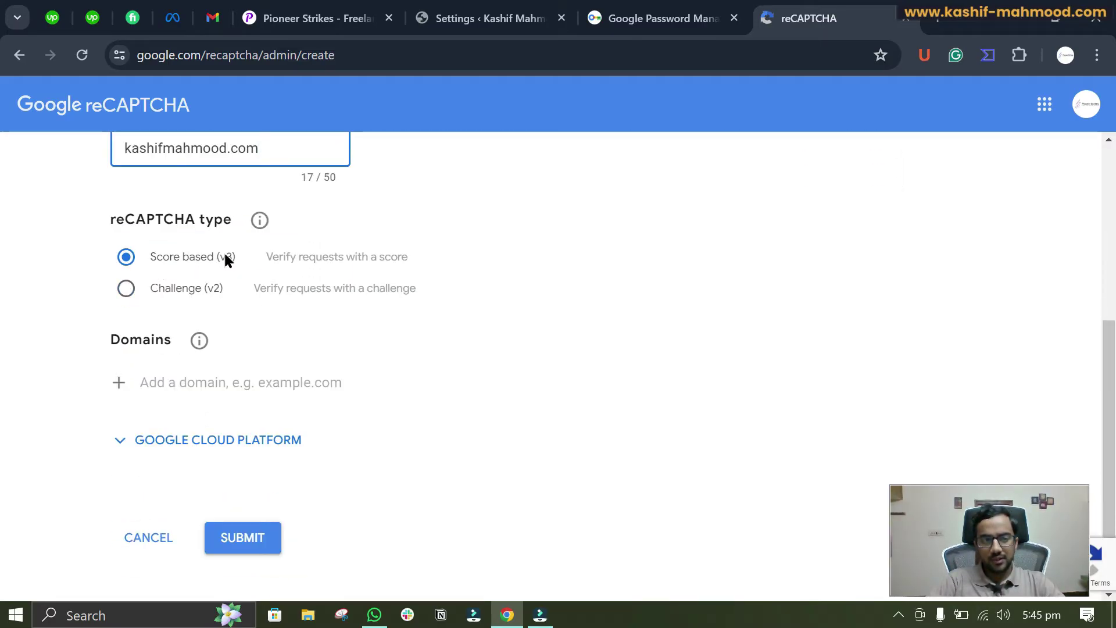
{"action": "left_click", "coordinate": [219, 381]}
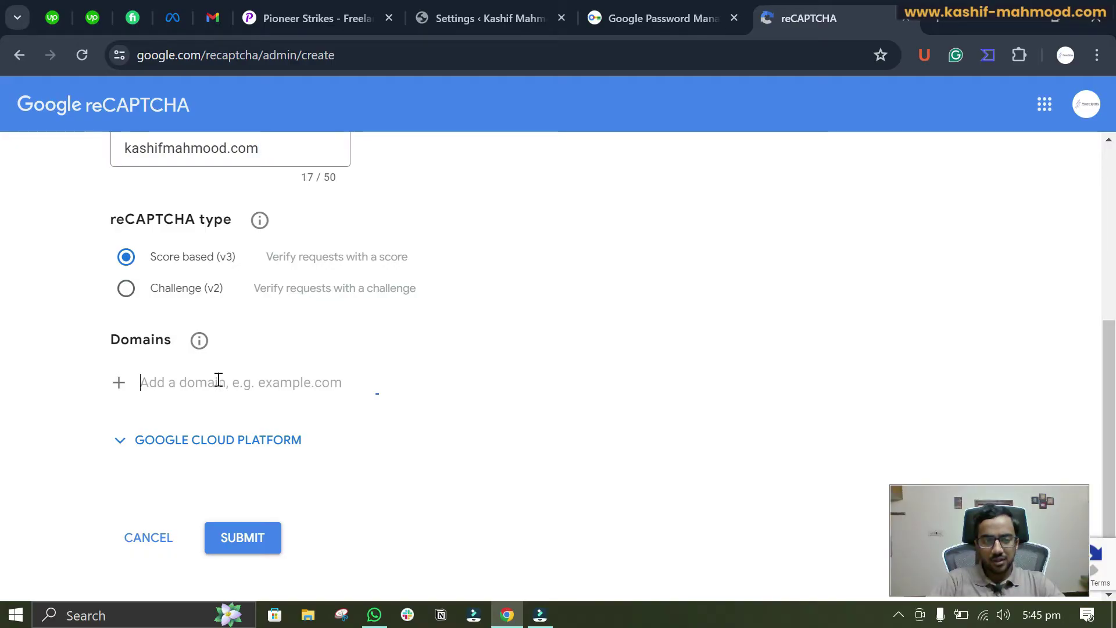
{"action": "type", "text": "kashifmahmood.com"}
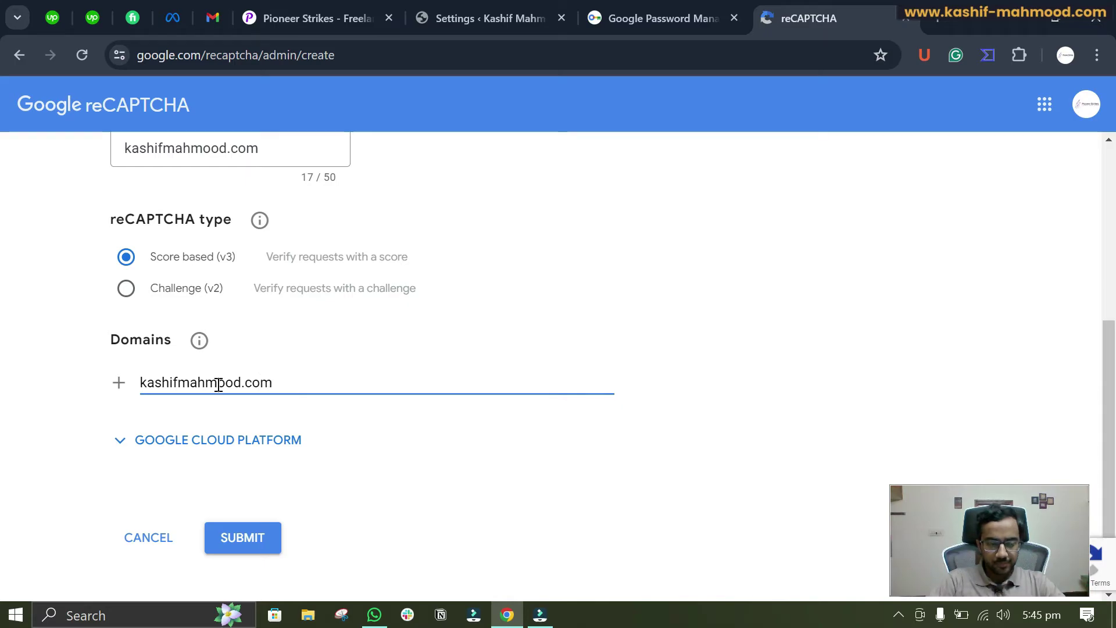
Step: Submit the kashifmahmood.com registration and copy the generated site key
{"action": "left_click", "coordinate": [249, 526]}
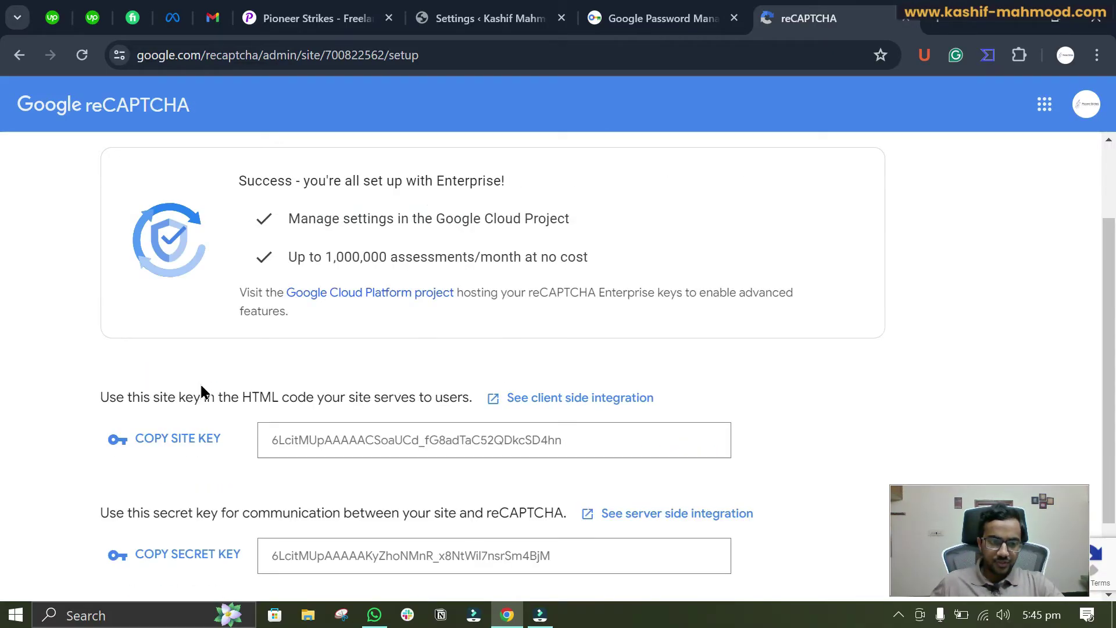
{"action": "scroll", "coordinate": [177, 380], "scroll_direction": "down", "scroll_amount": 2}
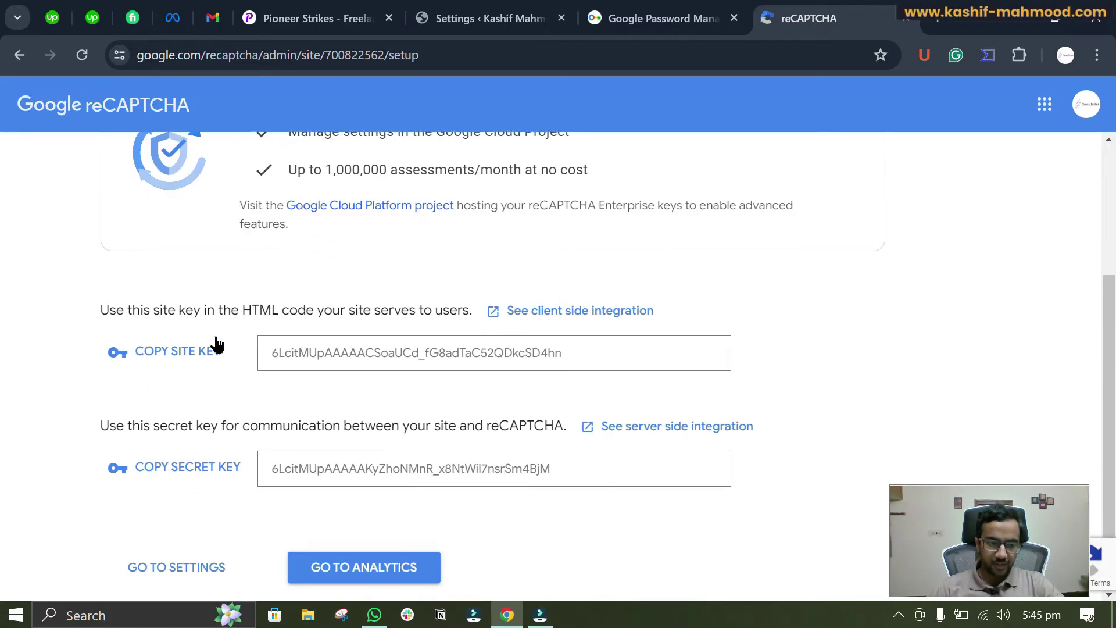
{"action": "left_click", "coordinate": [173, 347]}
Step: Paste the new site key into Elementor's reCAPTCHA V3 Site Key field
{"action": "left_click", "coordinate": [515, 8]}
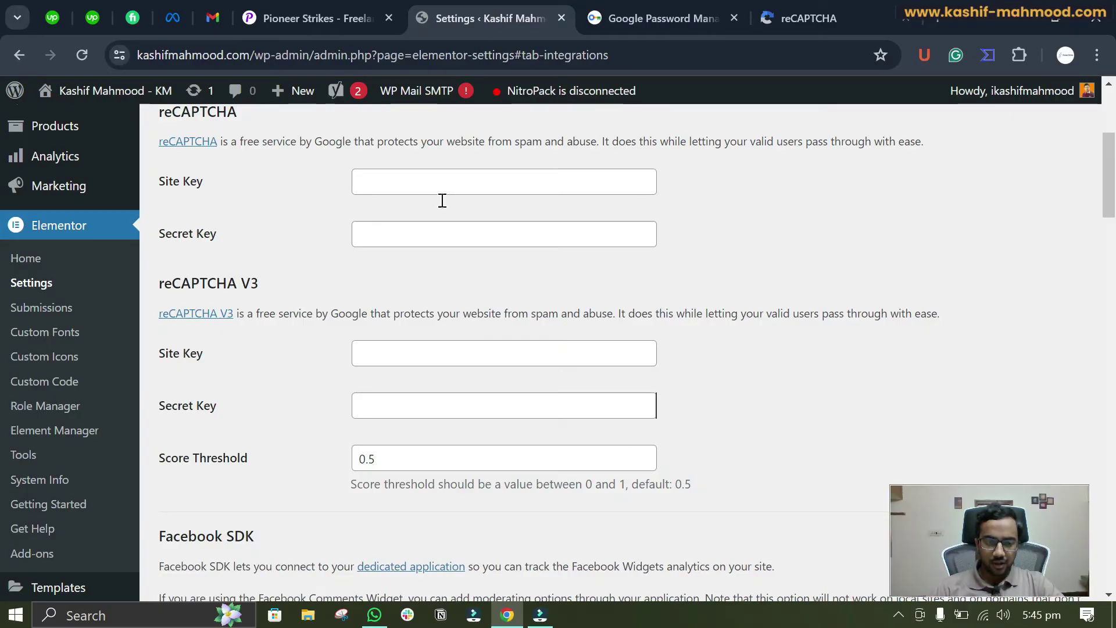
{"action": "left_click", "coordinate": [427, 356]}
{"action": "key", "text": "ctrl+v"}
Step: Copy the new secret key into the Secret Key field and save the changes
{"action": "left_click", "coordinate": [805, 18]}
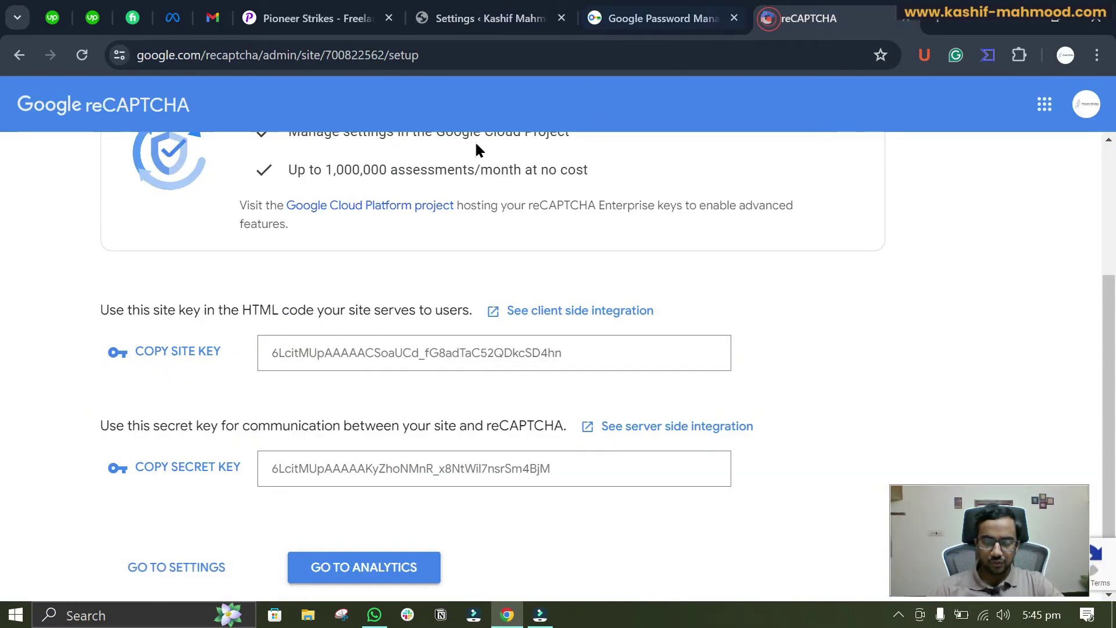
{"action": "left_click", "coordinate": [177, 469]}
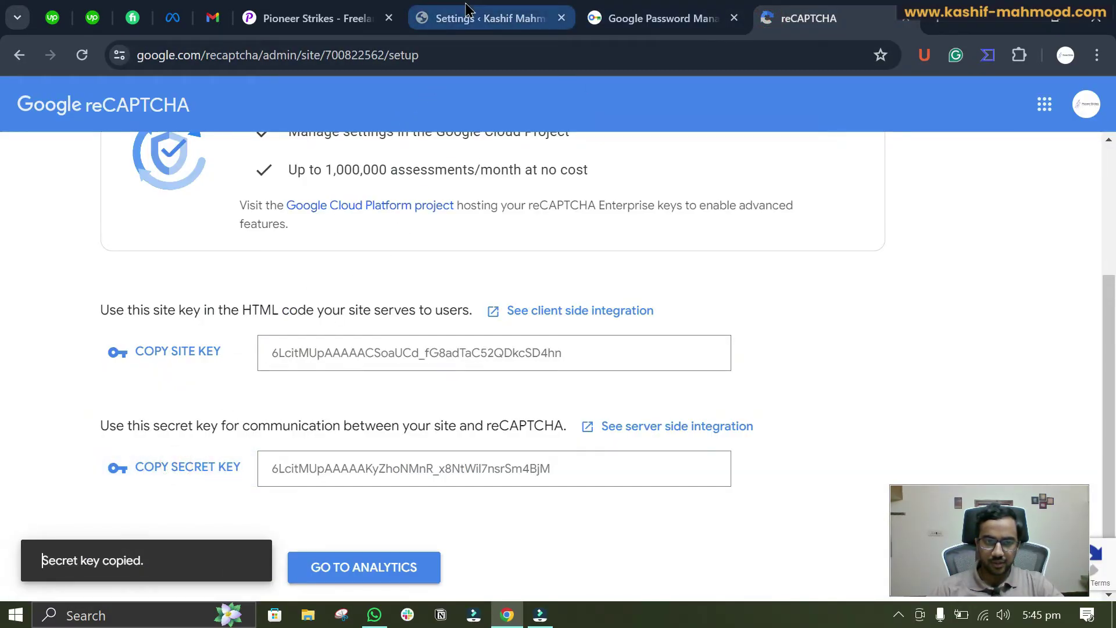
{"action": "left_click", "coordinate": [492, 18]}
{"action": "left_click", "coordinate": [397, 413]}
{"action": "key", "text": "ctrl+v"}
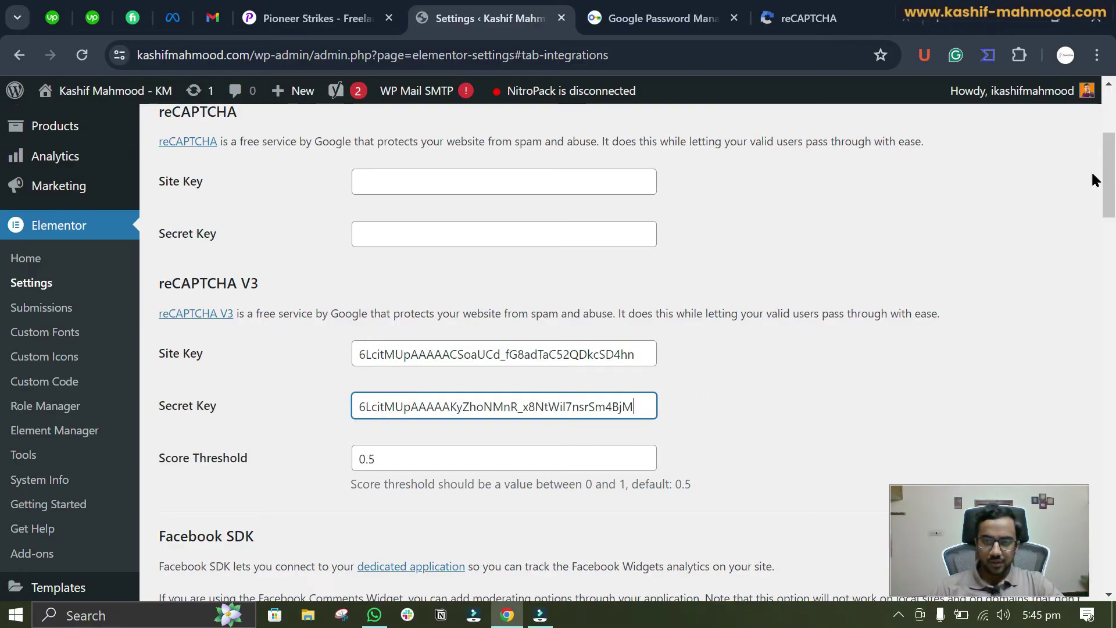
{"action": "scroll", "coordinate": [3, 185], "scroll_direction": "down", "scroll_amount": 20}
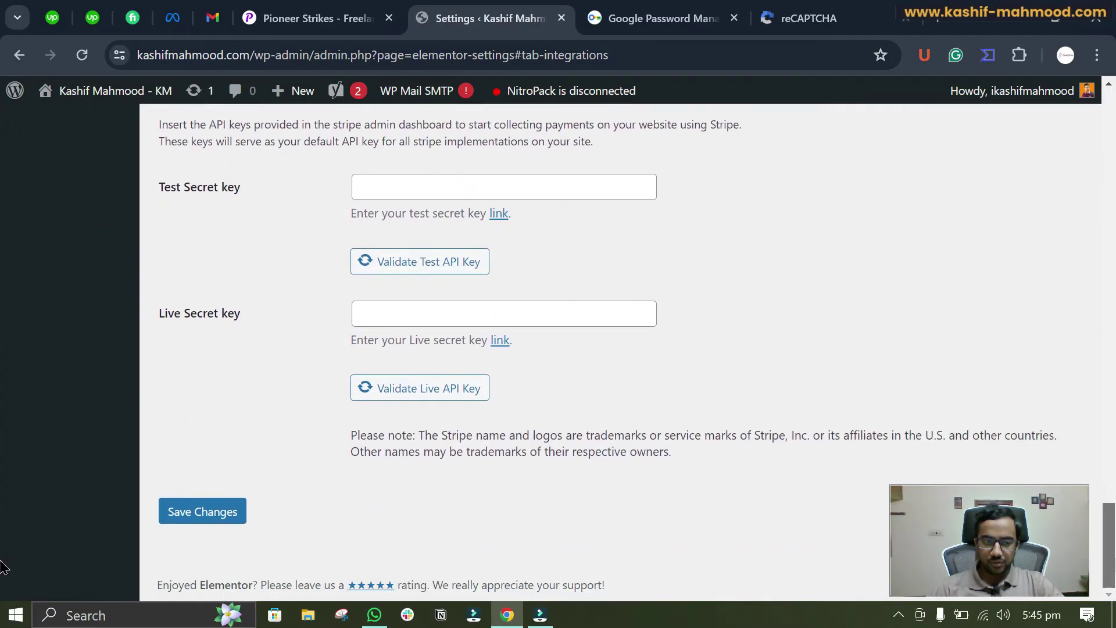
{"action": "left_click", "coordinate": [203, 513]}
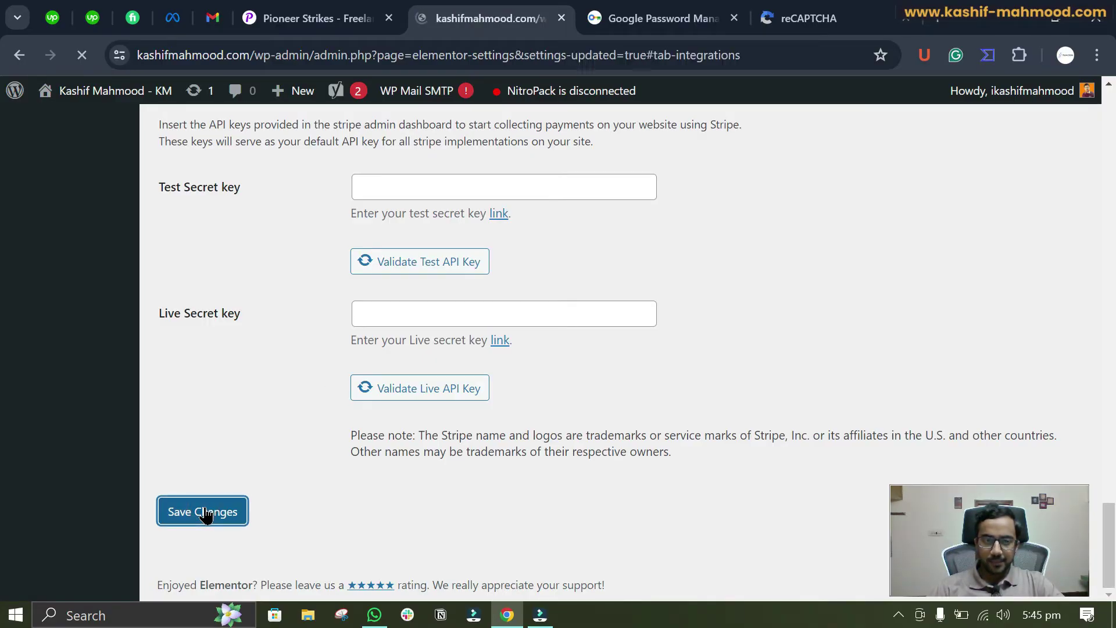
Step: Open the live site in a new tab and check the 'protected by reCAPTCHA' badge
{"action": "mouse_move", "coordinate": [88, 94]}
{"action": "left_click", "coordinate": [75, 121]}
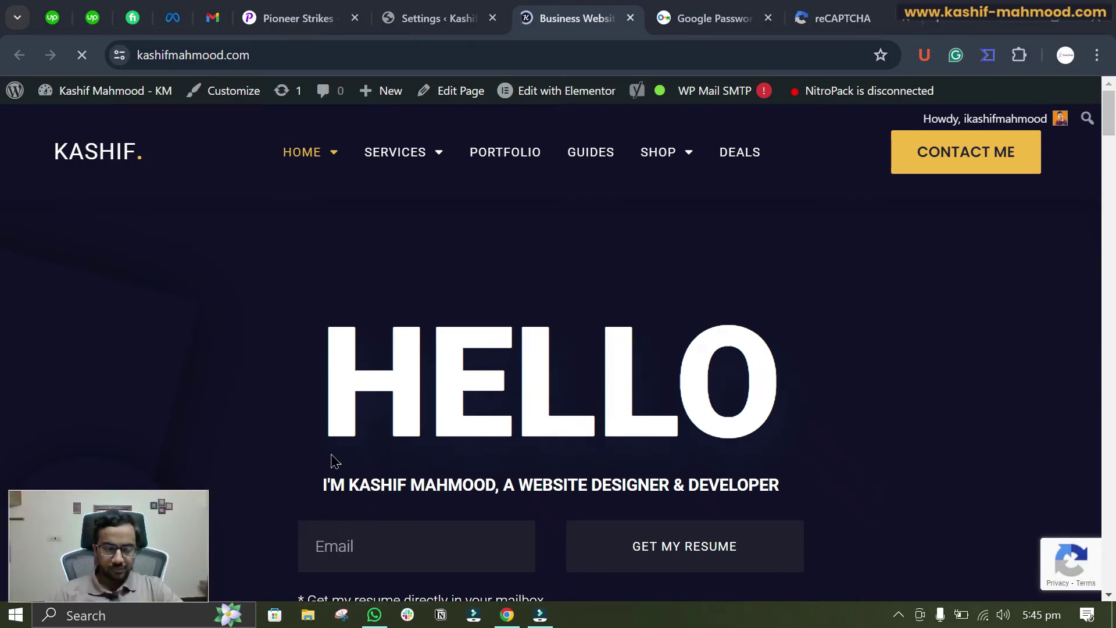
{"action": "scroll", "coordinate": [1112, 526], "scroll_direction": "down", "scroll_amount": 5}
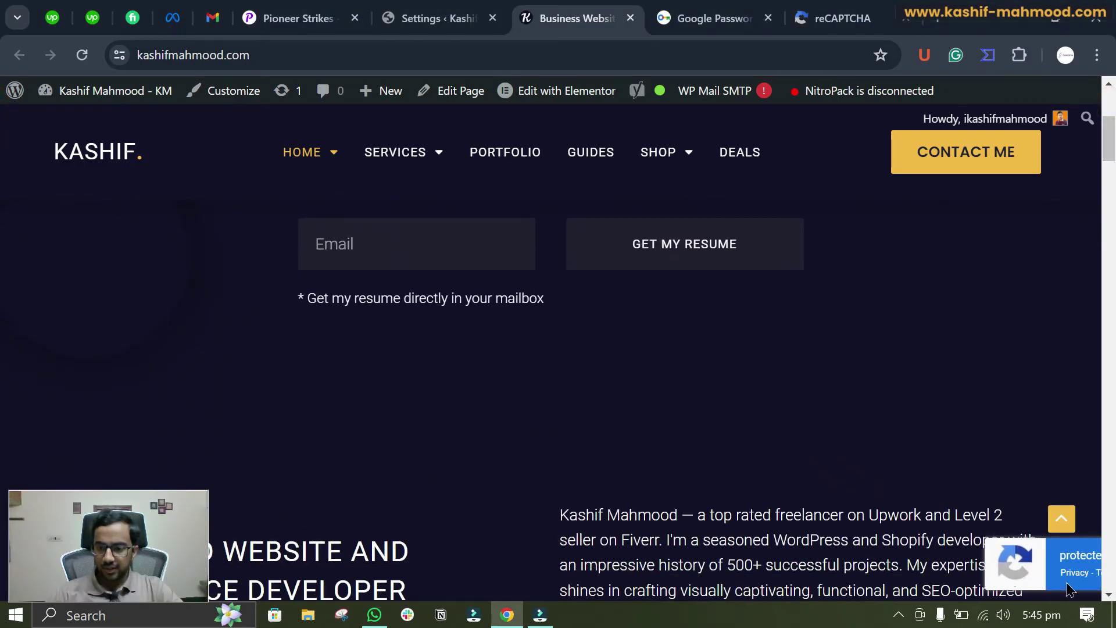
{"action": "left_click_drag", "start_coordinate": [954, 557], "coordinate": [1037, 558]}
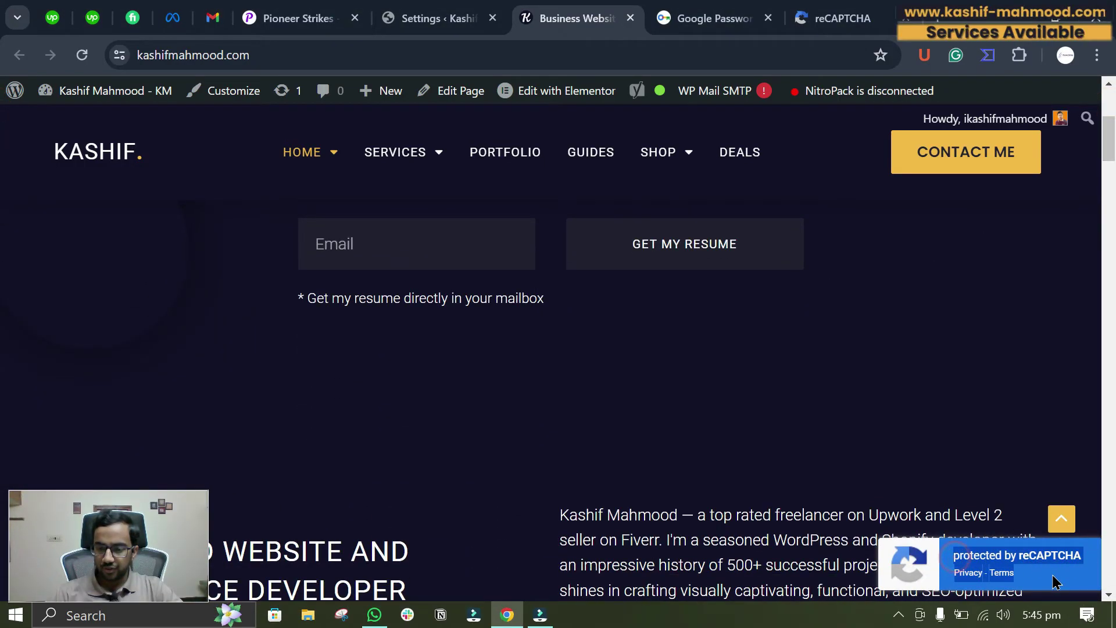
{"action": "left_click_drag", "start_coordinate": [1111, 139], "coordinate": [3, 387]}
{"action": "scroll", "coordinate": [558, 387], "scroll_direction": "down", "scroll_amount": 20}
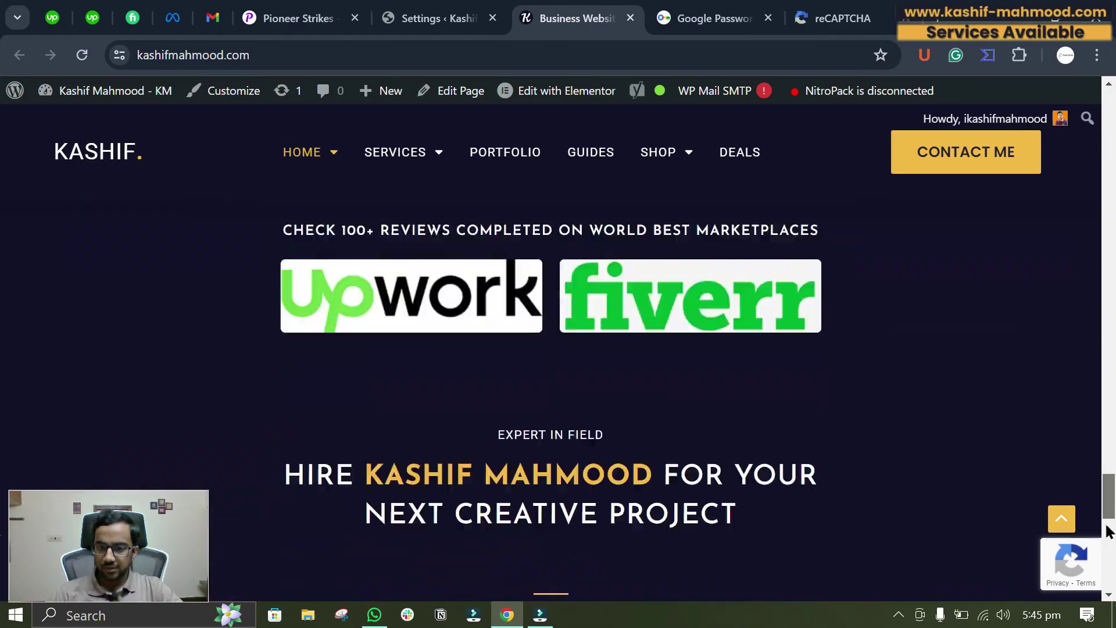
{"action": "scroll", "coordinate": [681, 423], "scroll_direction": "up", "scroll_amount": 3}
Step: Fill the contact form with saved name and email, a test number, and Shopify Store Development
{"action": "left_click", "coordinate": [680, 424]}
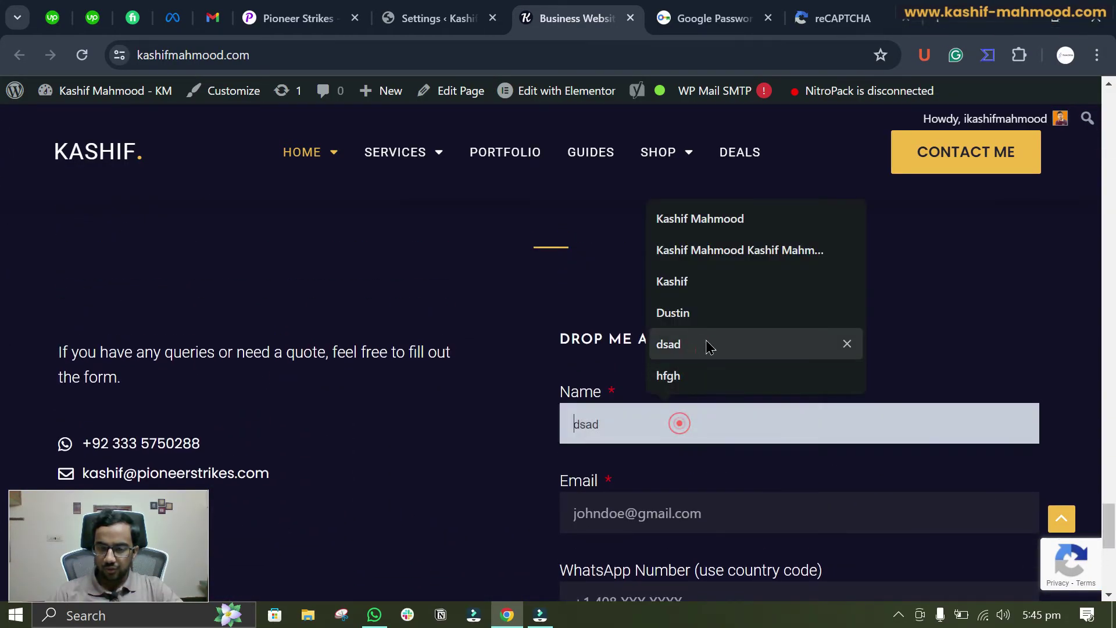
{"action": "left_click", "coordinate": [688, 218]}
{"action": "scroll", "coordinate": [802, 333], "scroll_direction": "down", "scroll_amount": 1}
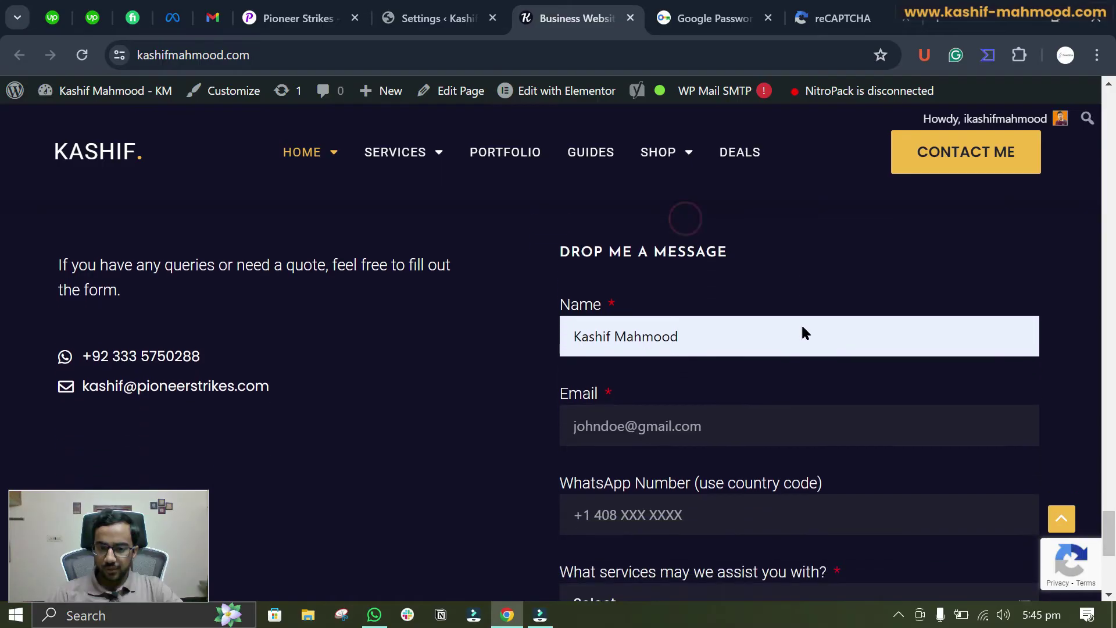
{"action": "left_click", "coordinate": [687, 418]}
{"action": "left_click", "coordinate": [726, 220]}
{"action": "scroll", "coordinate": [696, 285], "scroll_direction": "down", "scroll_amount": 3}
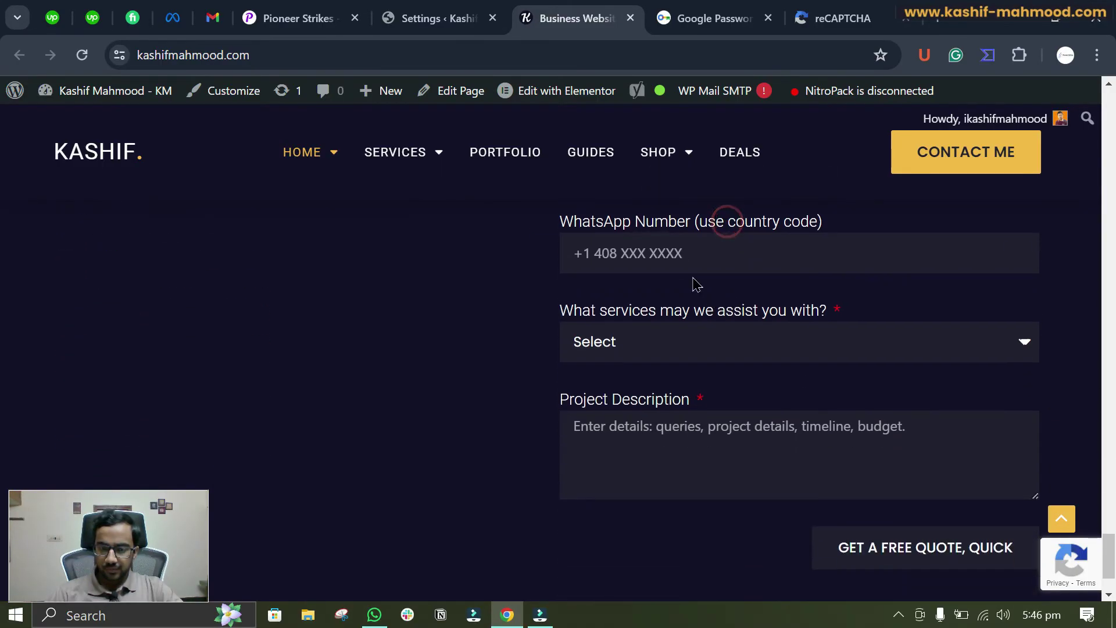
{"action": "type", "text": "223"}
{"action": "left_click", "coordinate": [669, 352]}
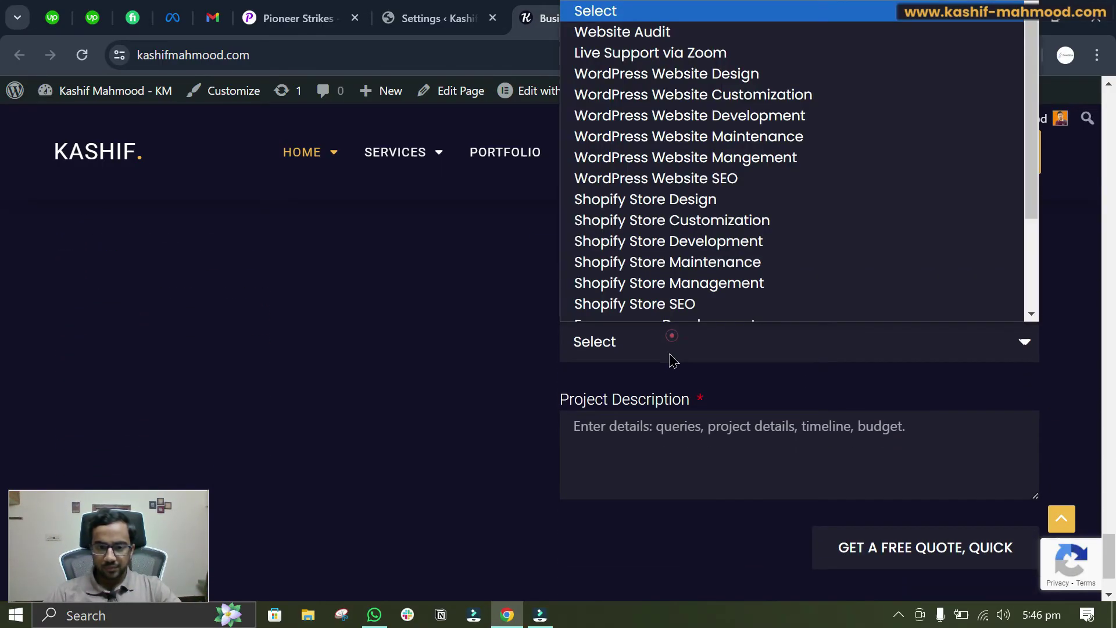
{"action": "left_click", "coordinate": [651, 227]}
Step: Enter description 123, submit GET A FREE QUOTE, QUICK, and review the server-error failure messages
{"action": "type", "text": "123"}
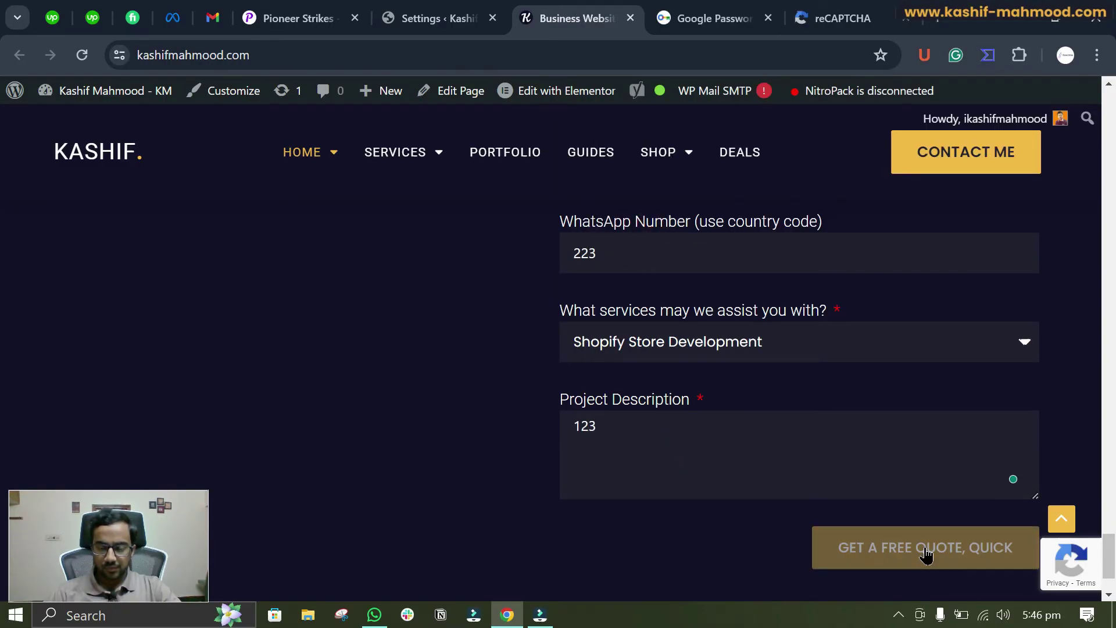
{"action": "left_click", "coordinate": [922, 551]}
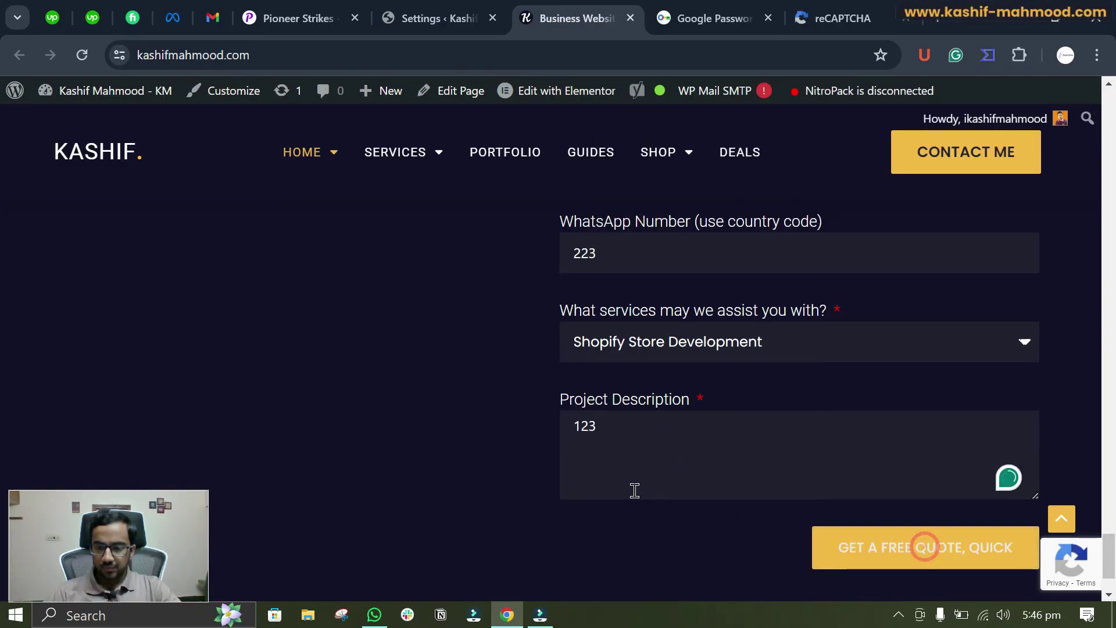
{"action": "scroll", "coordinate": [476, 447], "scroll_direction": "down", "scroll_amount": 2}
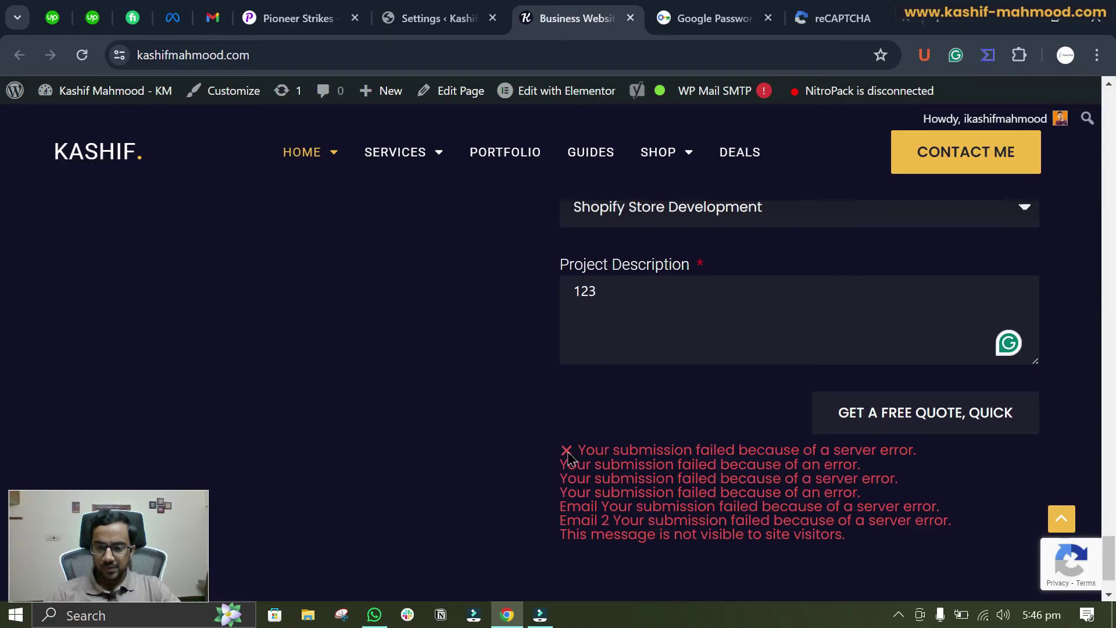
{"action": "left_click_drag", "start_coordinate": [576, 449], "coordinate": [846, 538]}
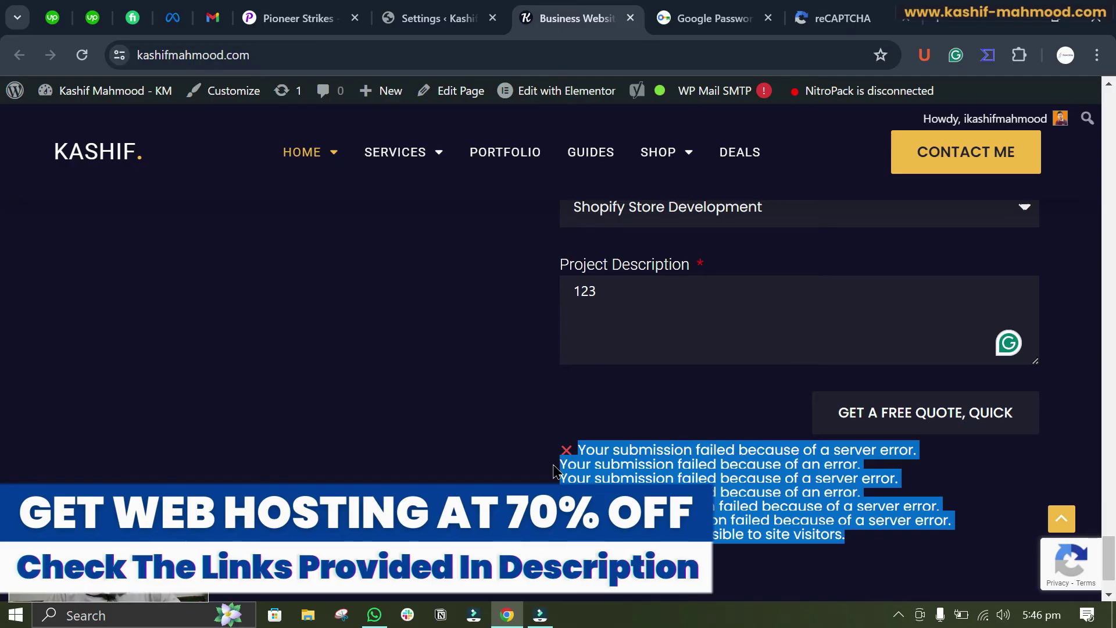
{"action": "left_click", "coordinate": [554, 470]}
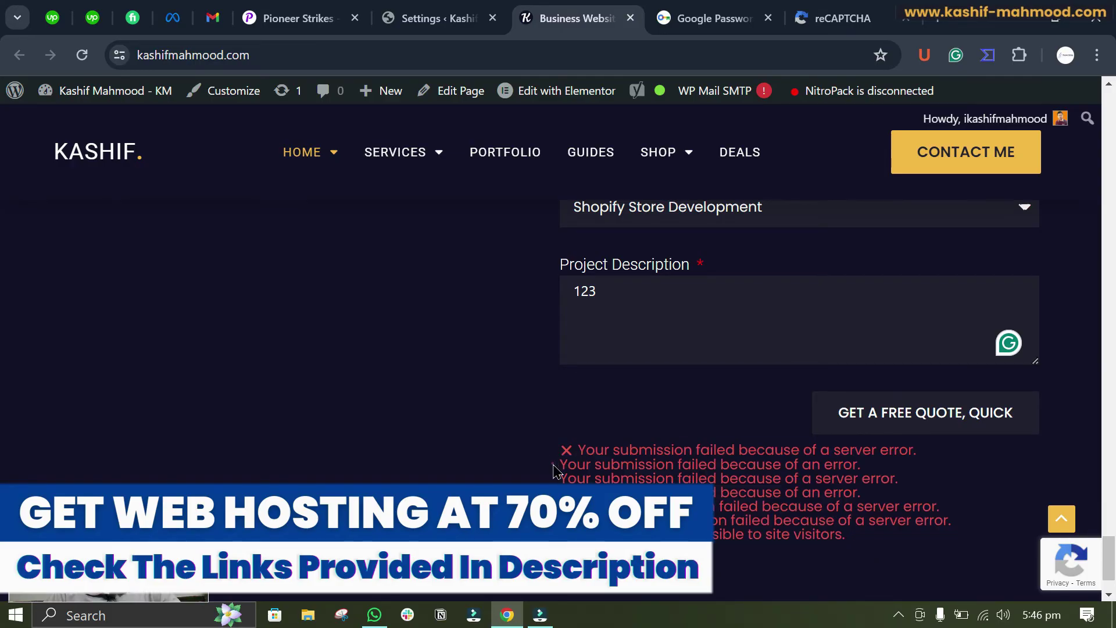
{"action": "left_click", "coordinate": [937, 19]}
{"action": "type", "text": "youtube.com/@kmwebverse"}
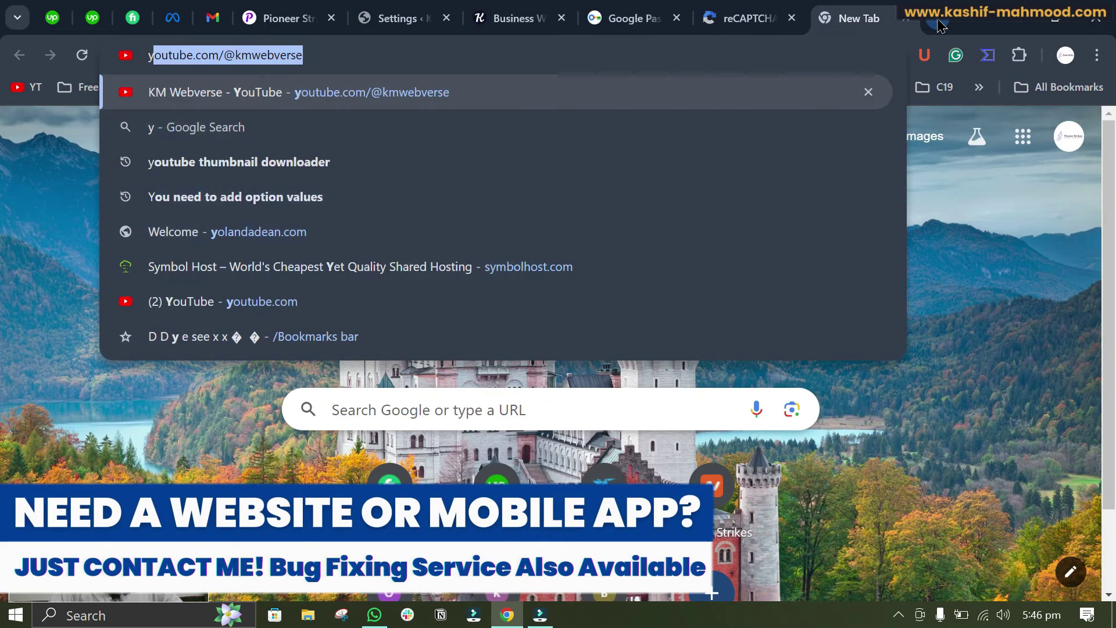
{"action": "key", "text": "Return"}
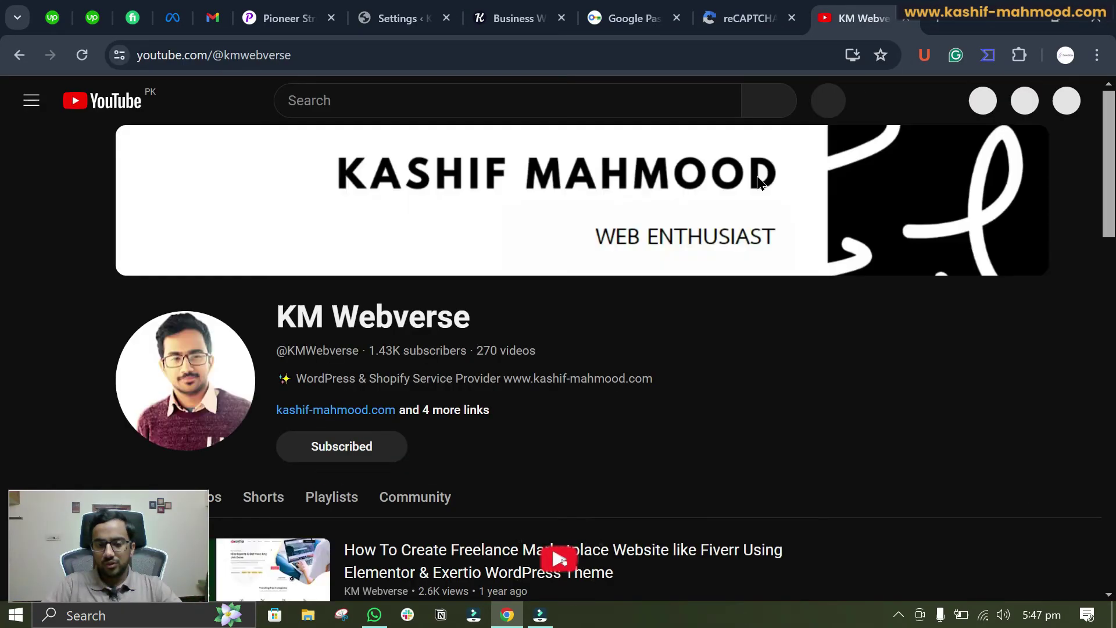
{"action": "scroll", "coordinate": [378, 473], "scroll_direction": "down", "scroll_amount": 3}
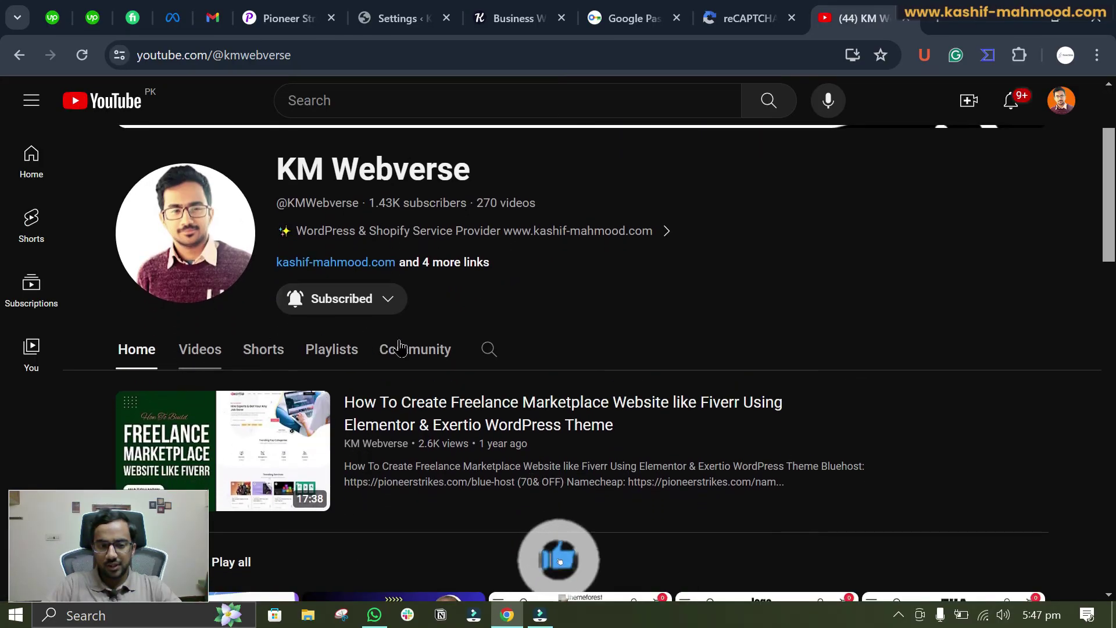
Step: Search the channel for 'smtp' and browse the results for the form server-error fix video
{"action": "left_click", "coordinate": [489, 348]}
{"action": "type", "text": "sm"}
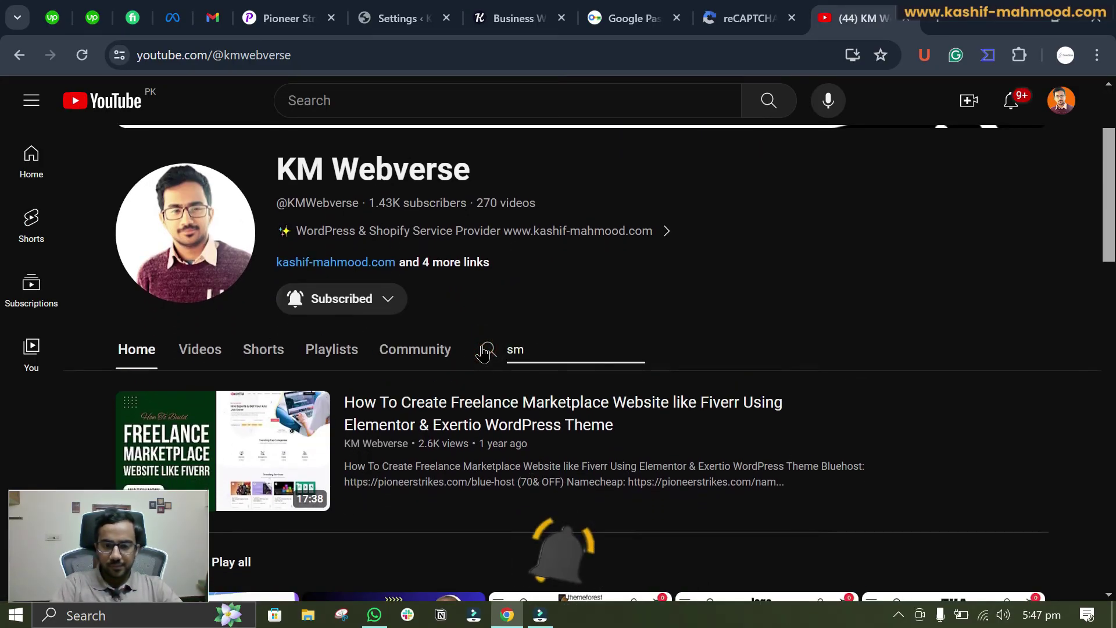
{"action": "type", "text": "tp"}
{"action": "key", "text": "Return"}
{"action": "scroll", "coordinate": [770, 371], "scroll_direction": "down", "scroll_amount": 3}
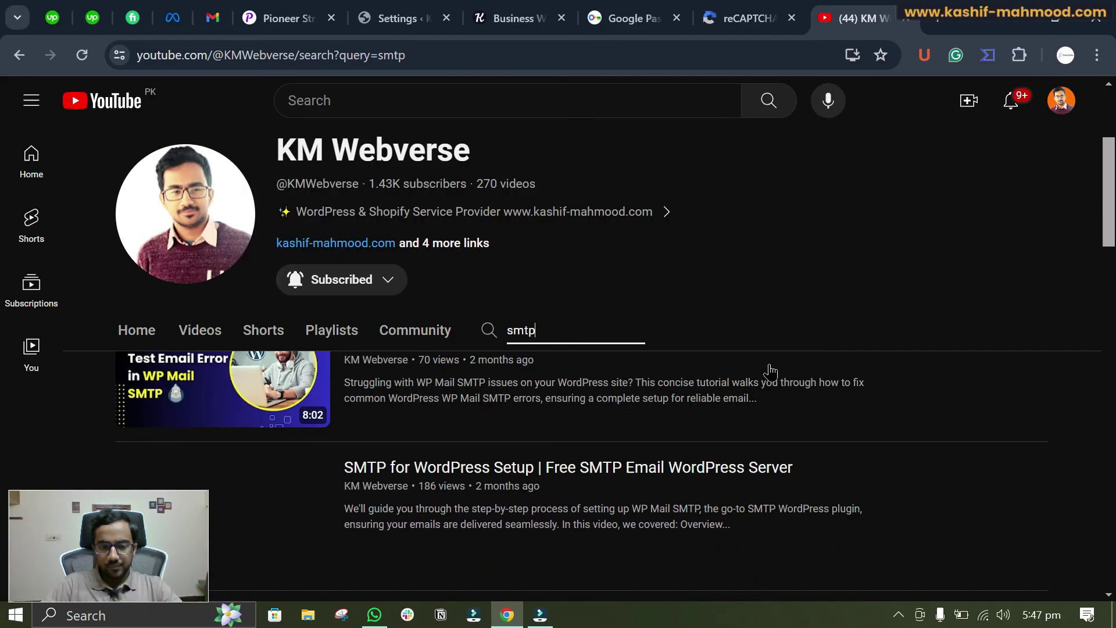
{"action": "scroll", "coordinate": [770, 371], "scroll_direction": "down", "scroll_amount": 7}
{"action": "scroll", "coordinate": [211, 282], "scroll_direction": "up", "scroll_amount": 3}
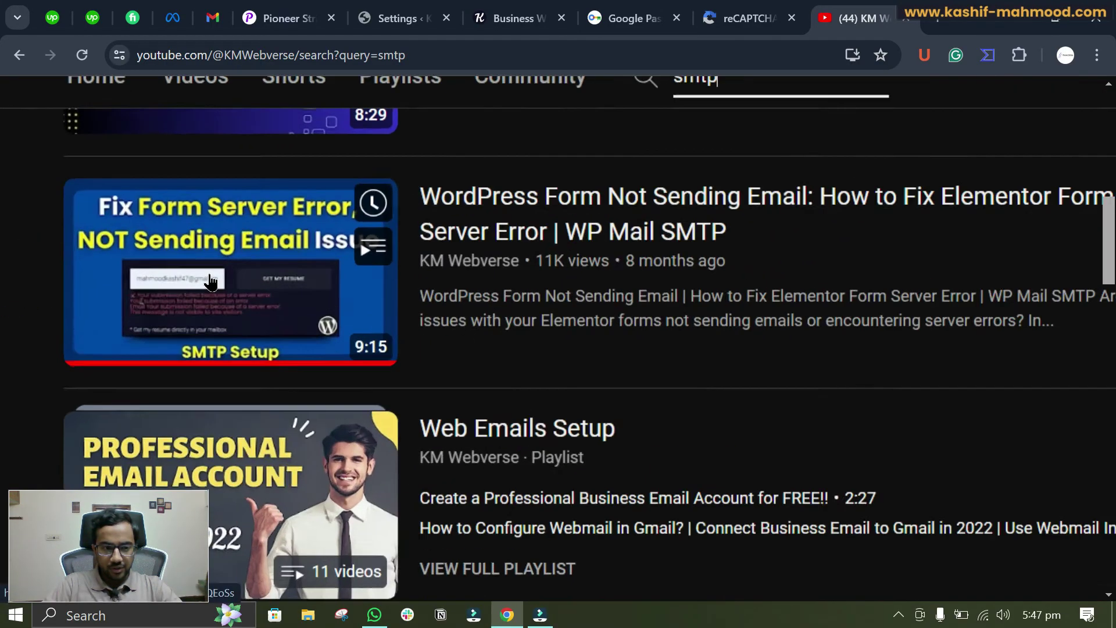
{"action": "scroll", "coordinate": [681, 416], "scroll_direction": "down", "scroll_amount": 3}
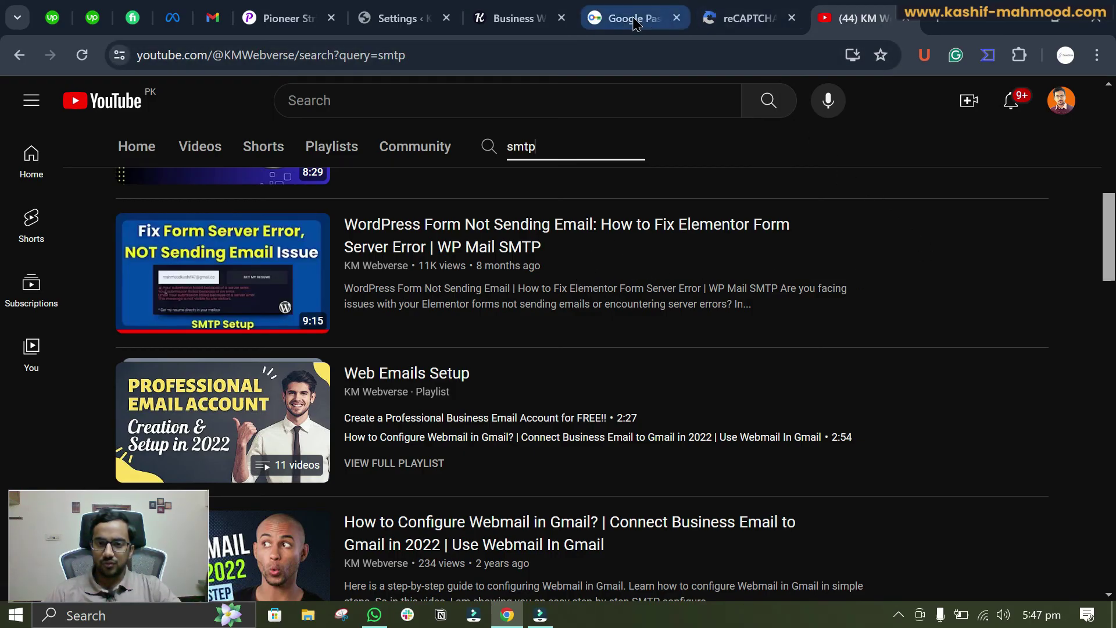
Step: Return to the Business Website tab showing the contact form's server-error submission messages
{"action": "left_click", "coordinate": [511, 18]}
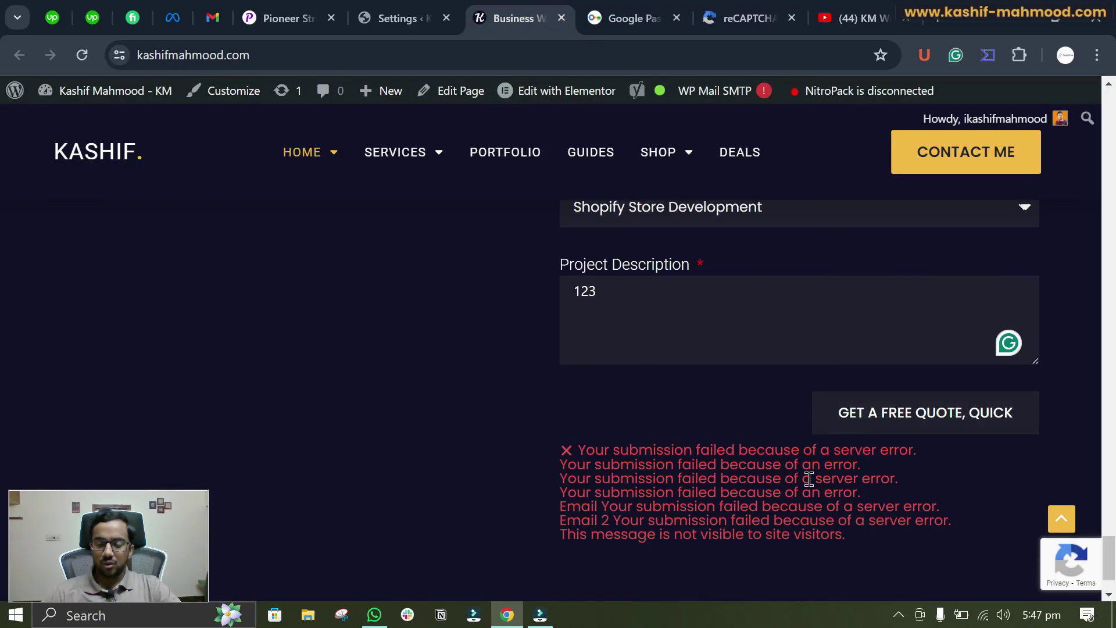